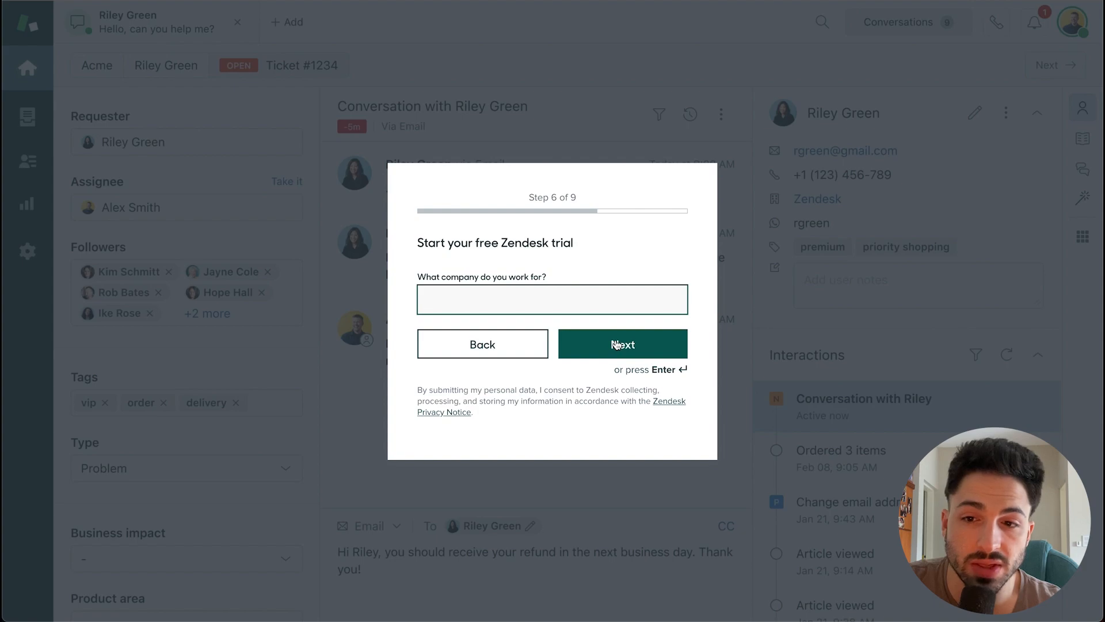
Step: Finish the trial signup with company 'Free', 1-9 employees and English as the language
text(Free)
click(623, 334)
click(623, 345)
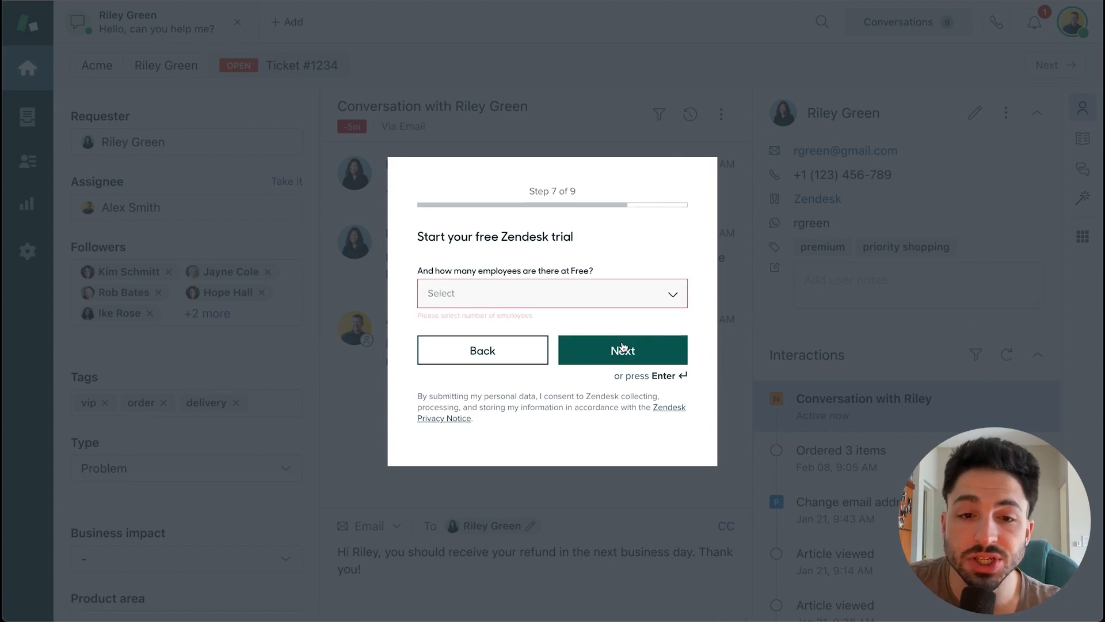
click(579, 299)
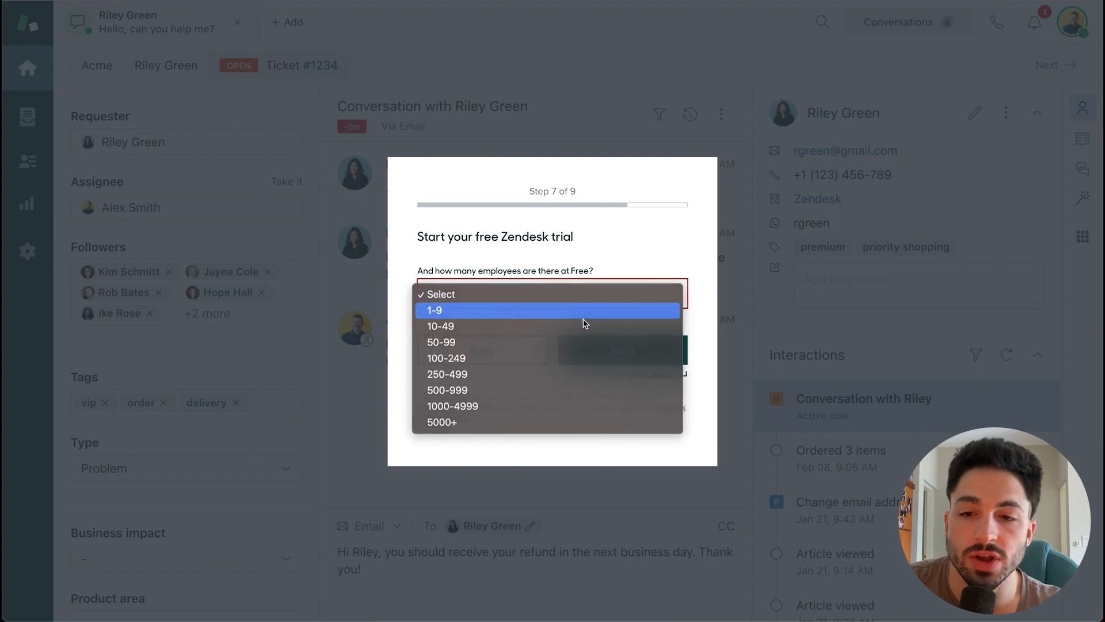
click(582, 316)
click(623, 347)
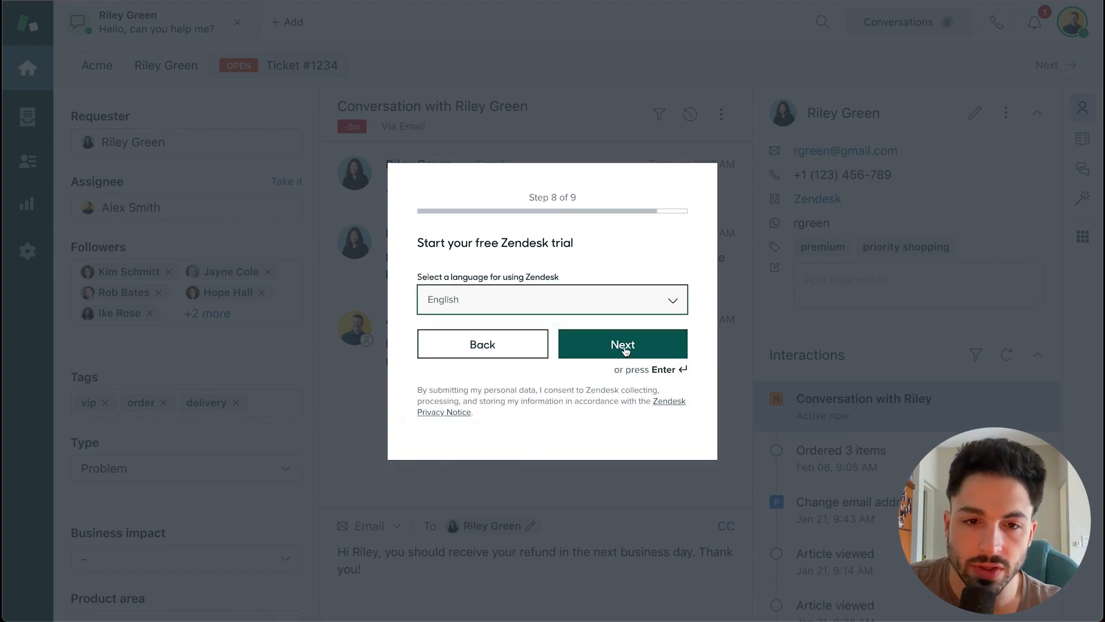
click(575, 308)
click(562, 299)
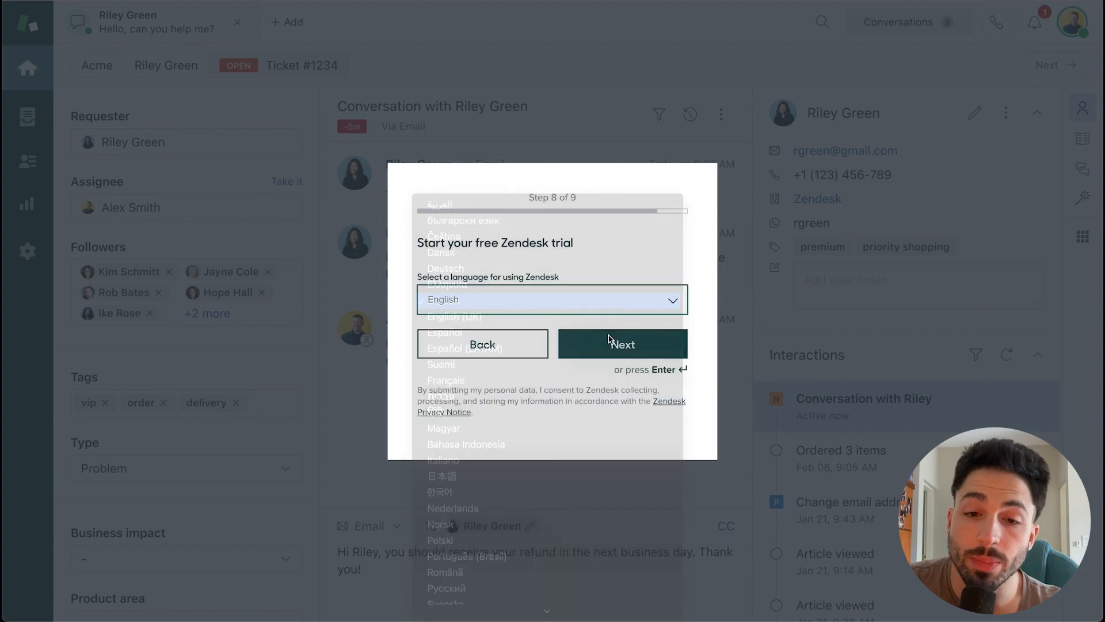
click(605, 339)
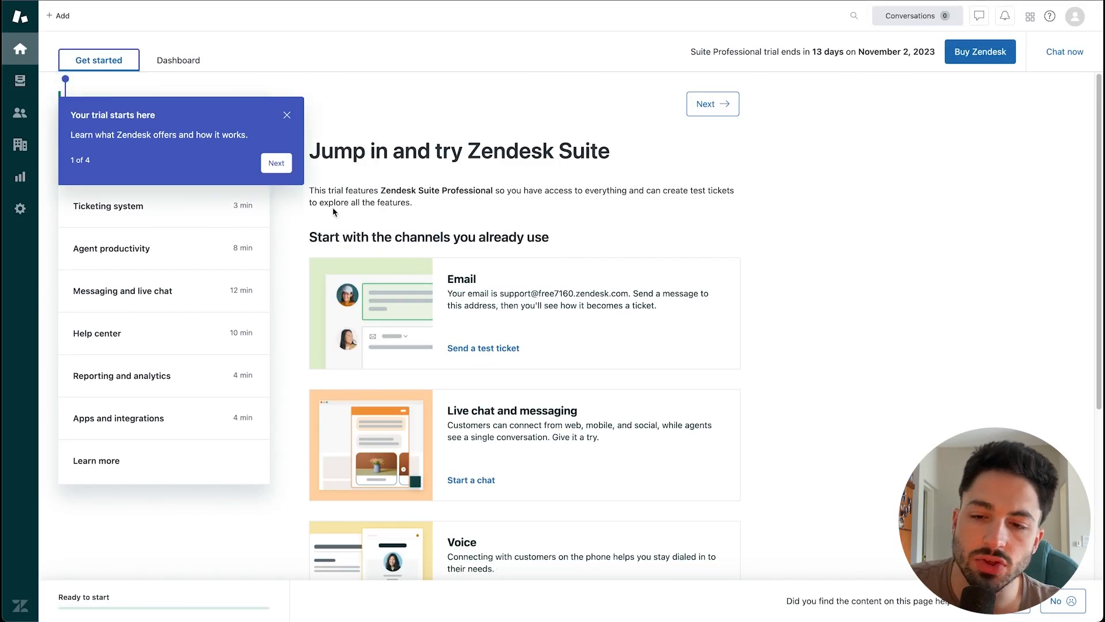
Step: Step through and close the four-tip onboarding tour, then switch to the ticket dashboard
click(277, 162)
click(280, 154)
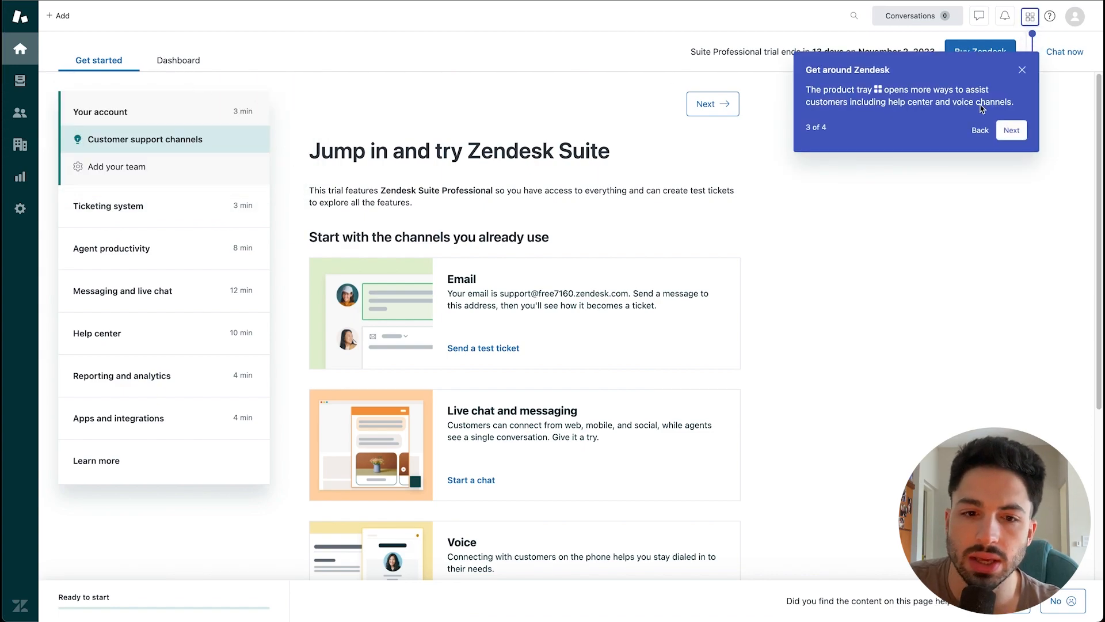
click(1011, 130)
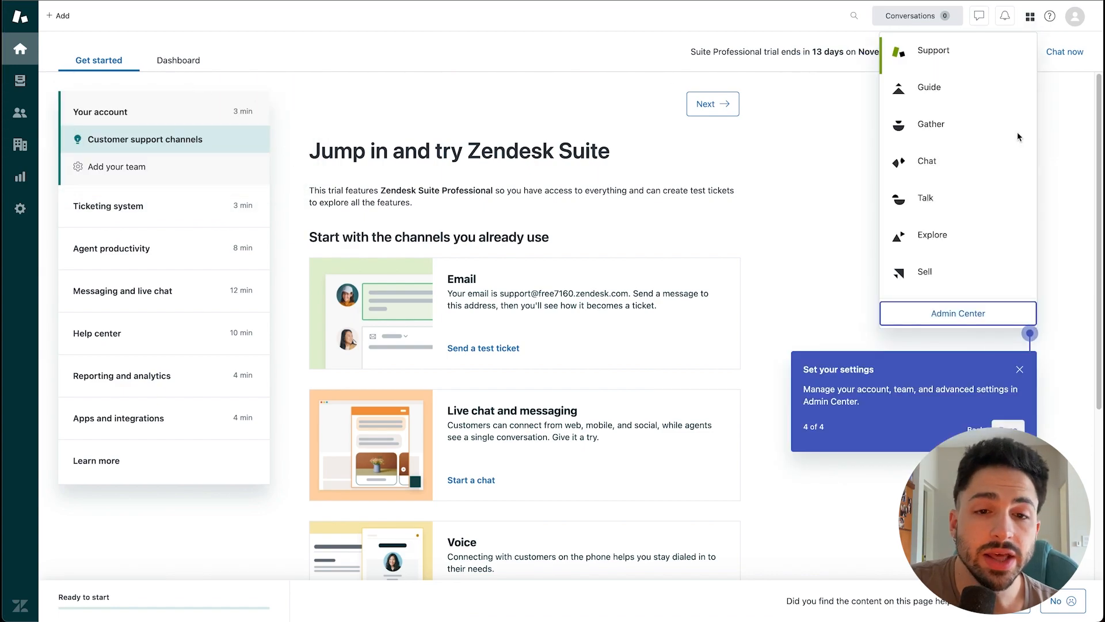
click(1013, 426)
click(185, 70)
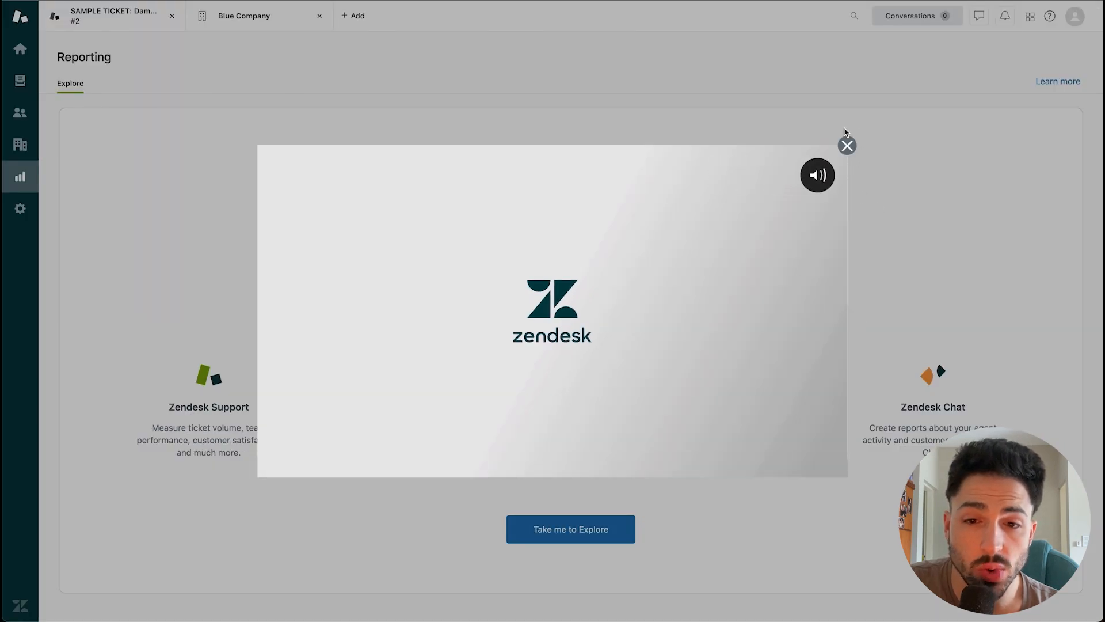
Step: Close the Explore intro video and activate Explore reporting for the account
click(847, 145)
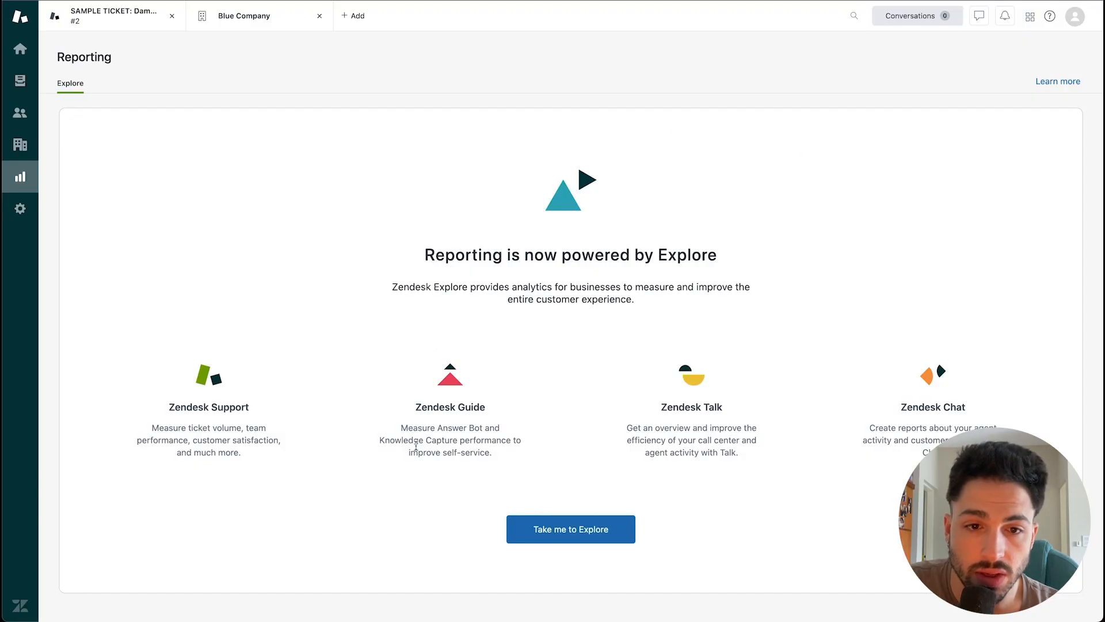
click(572, 534)
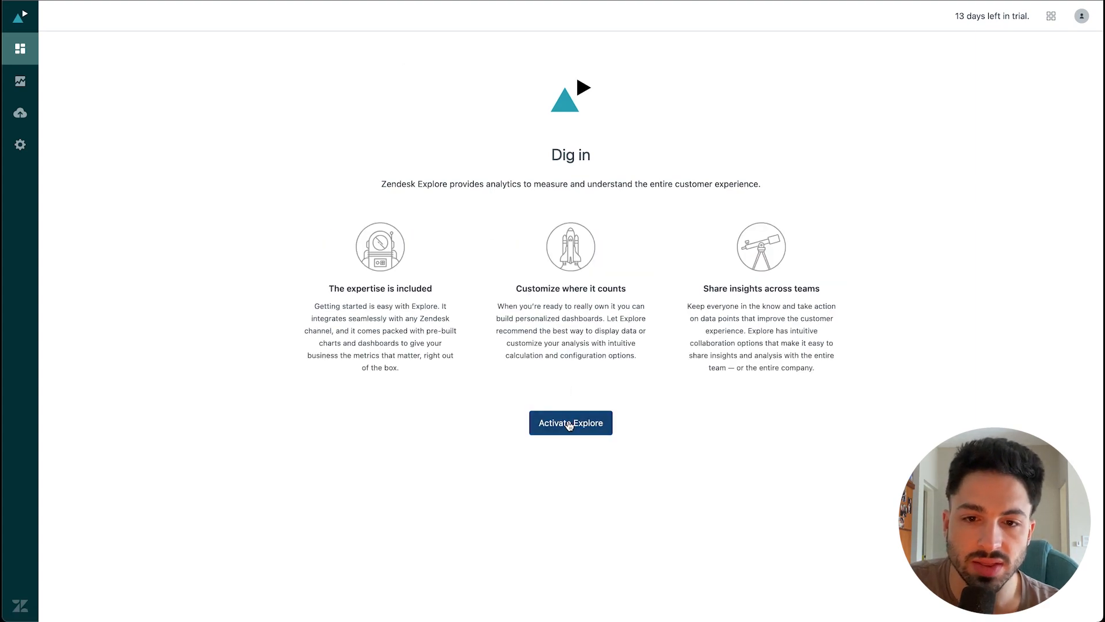
click(568, 423)
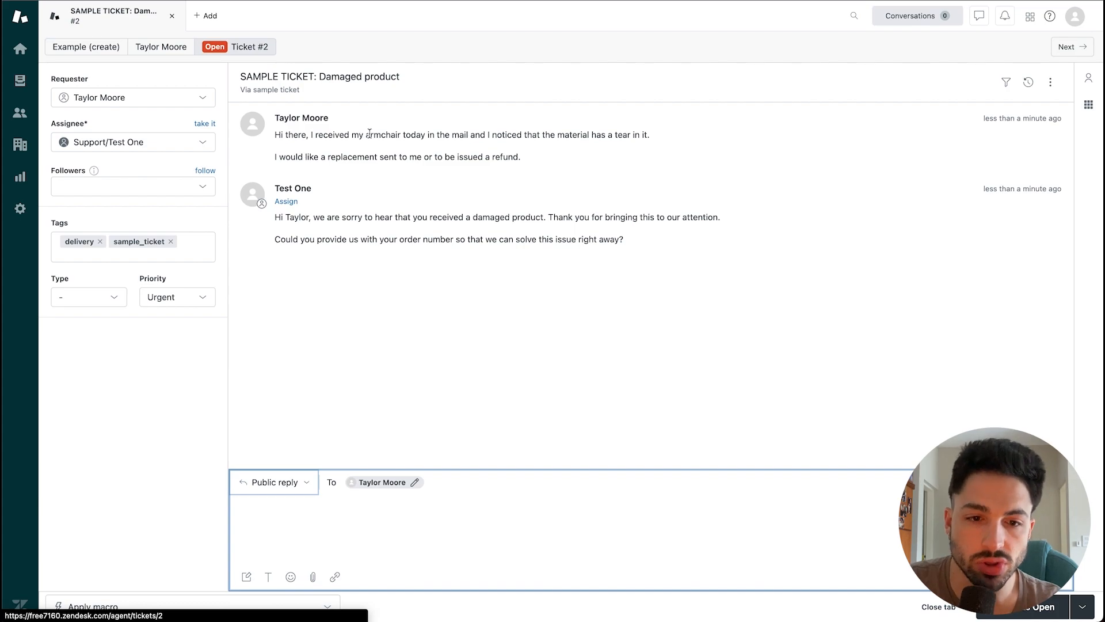
Step: Start a new ticket, test the requester search with 'Hel', clear it, and check assignee choices
click(206, 16)
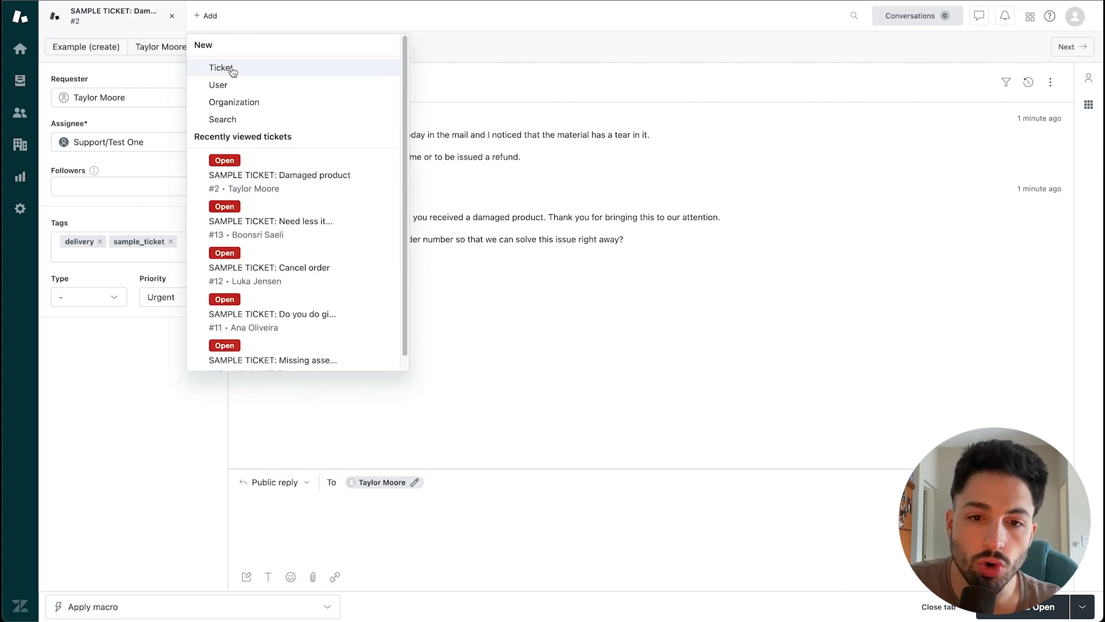
click(233, 71)
click(198, 101)
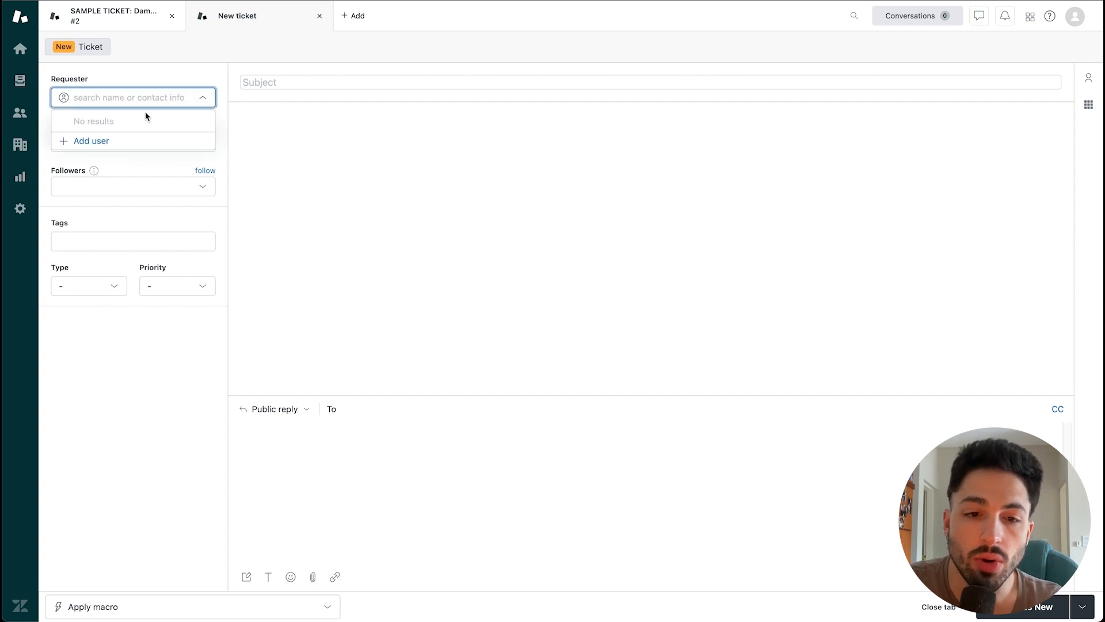
text(Hello)
key(super+a)
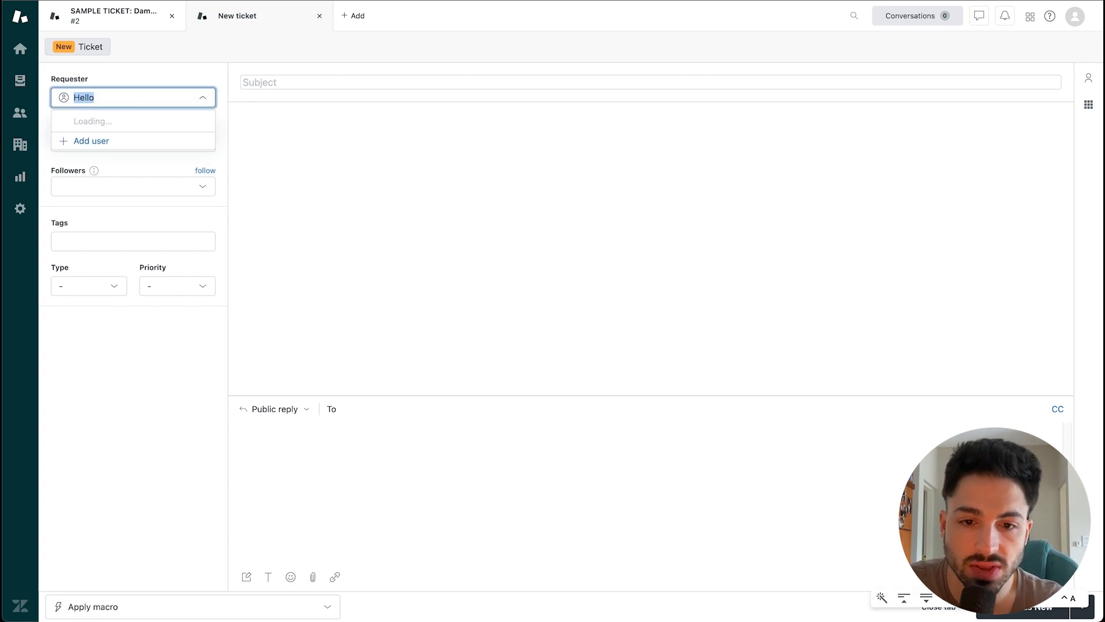
key(BackSpace)
click(162, 75)
click(124, 142)
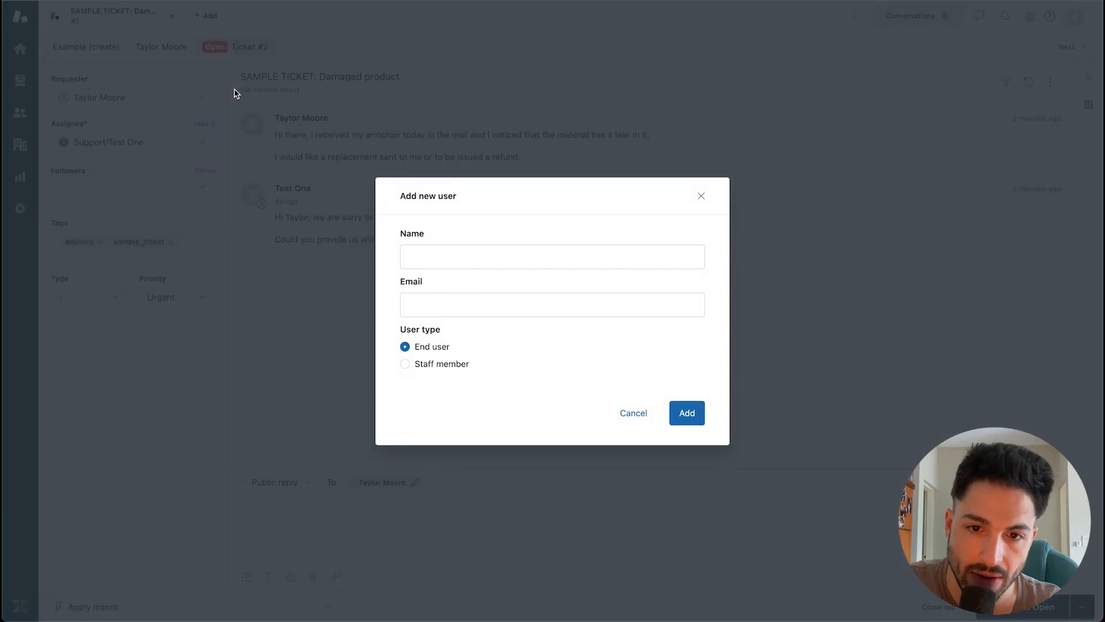
Step: Add a new staff member with the Light agent role, entering their name and e-mail
click(489, 262)
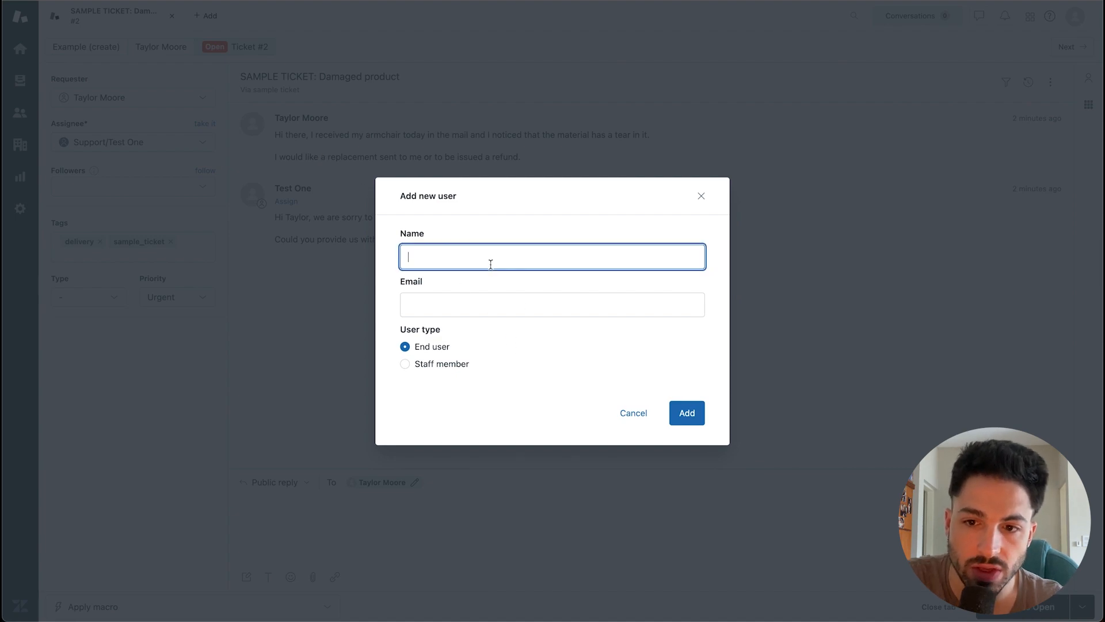
key(Tab)
text(thomas@)
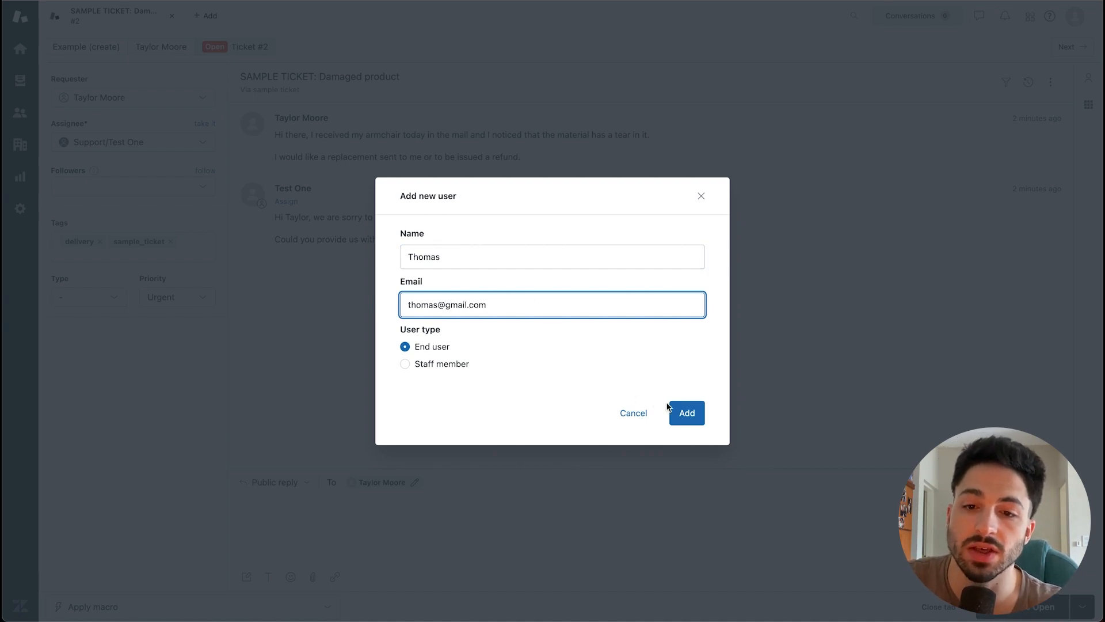
click(433, 366)
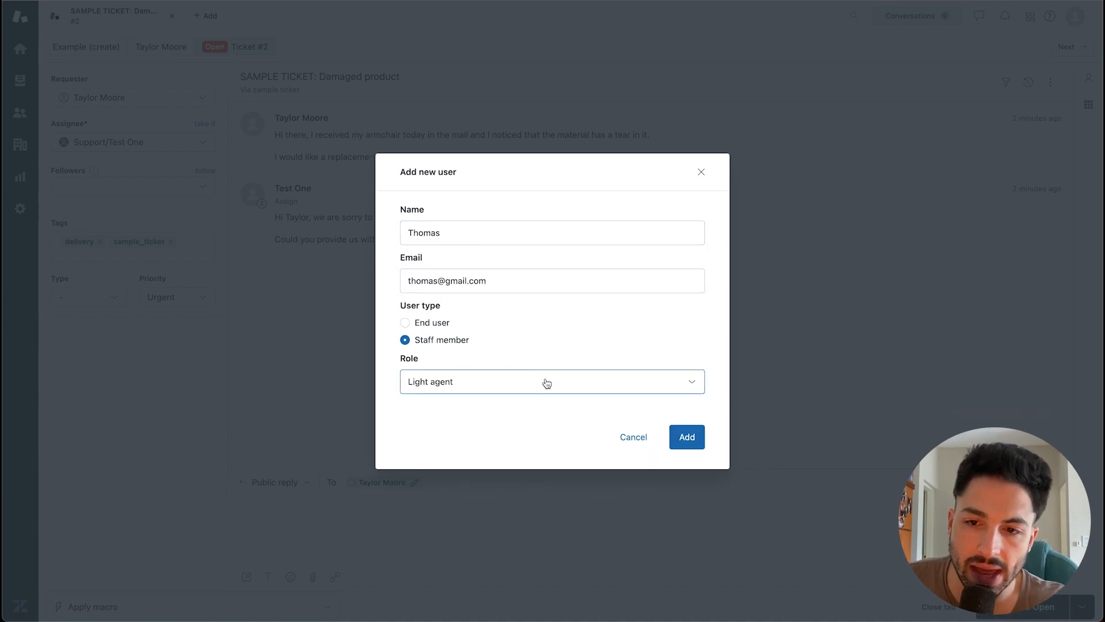
click(453, 382)
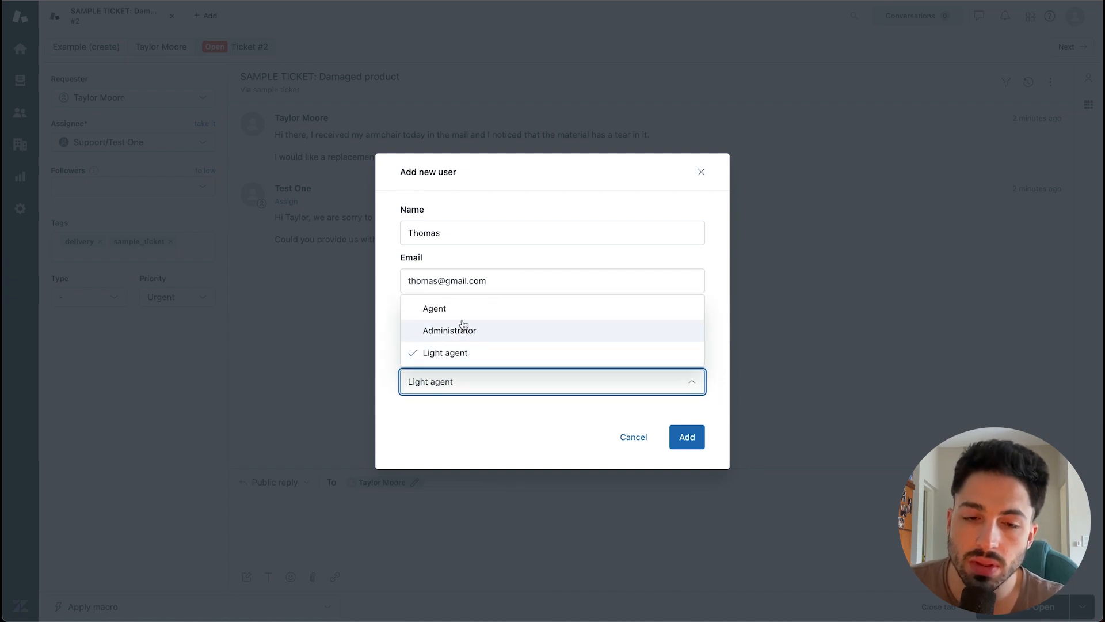
click(460, 353)
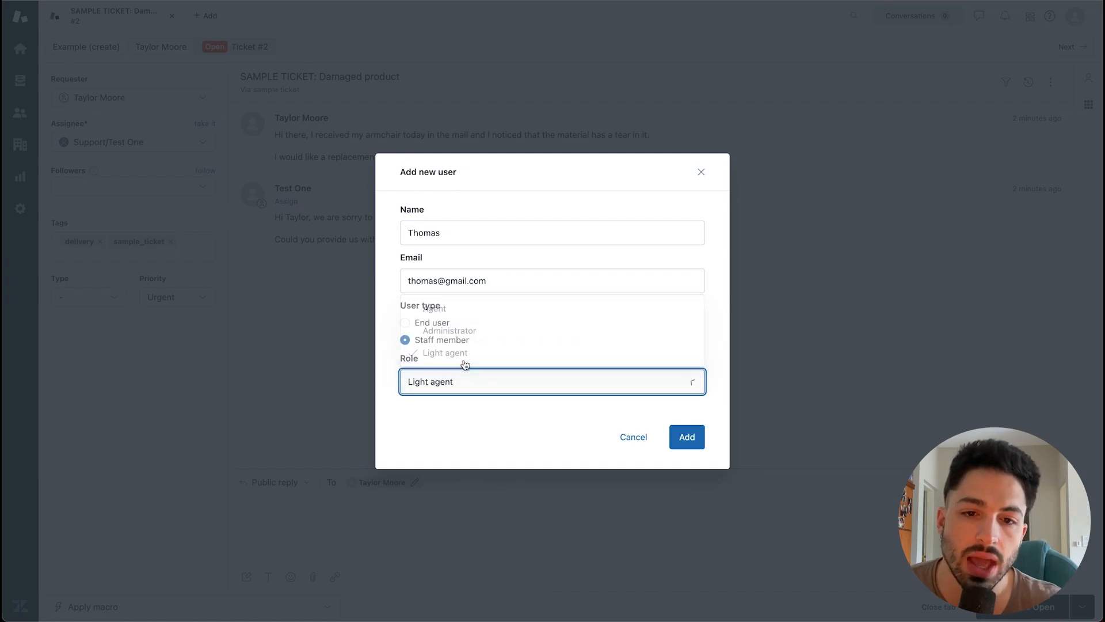
click(685, 436)
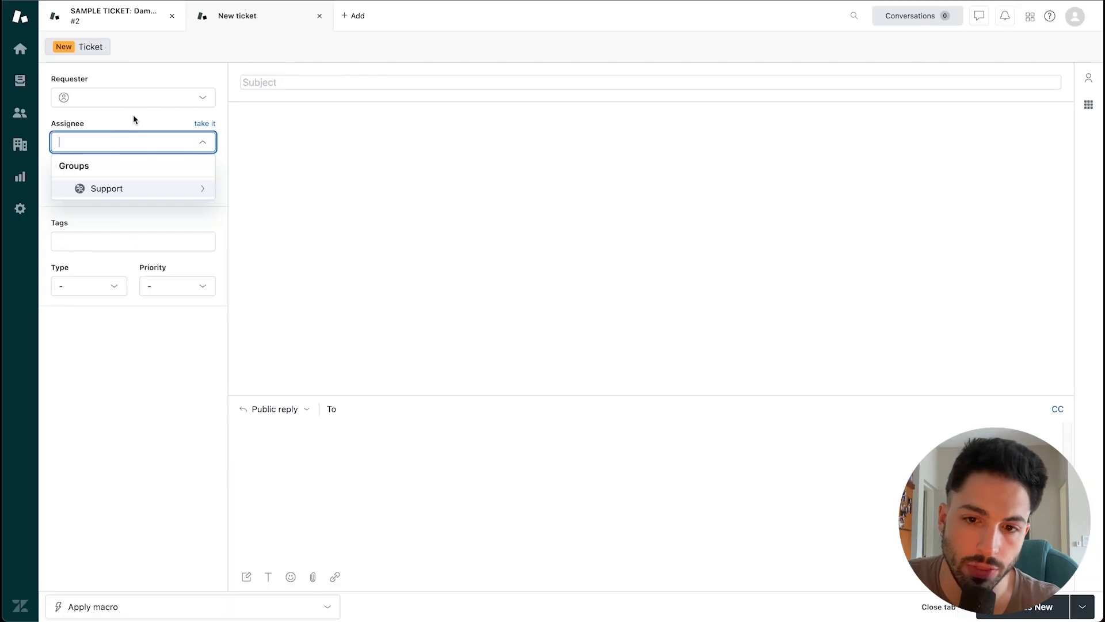
click(133, 115)
Step: Look over the followers and tags fields, then start a fresh blank ticket
click(122, 181)
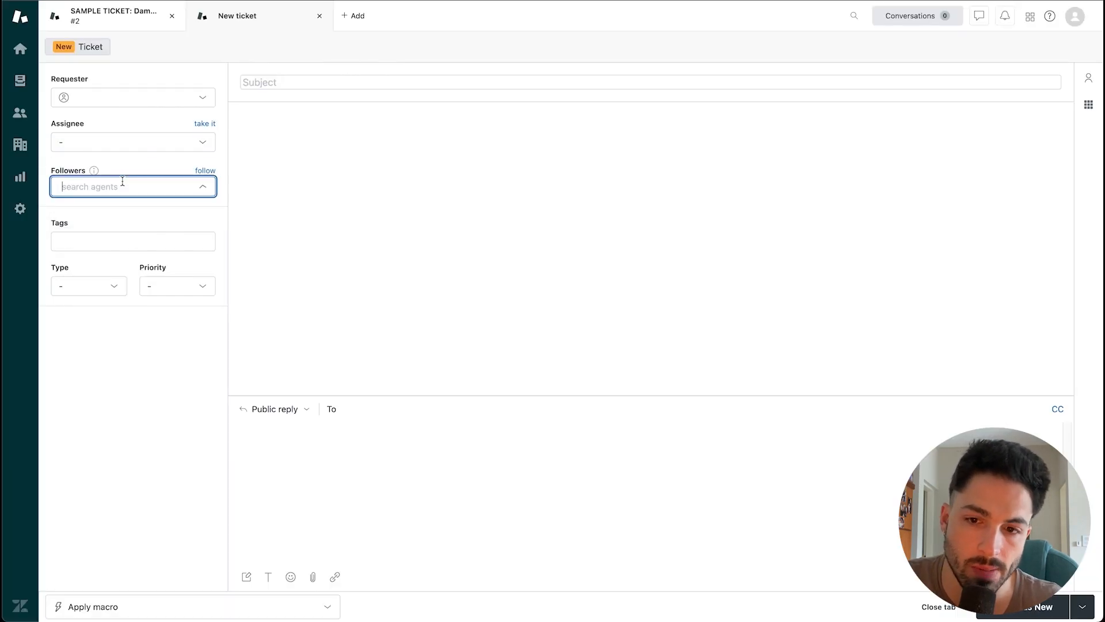
click(121, 240)
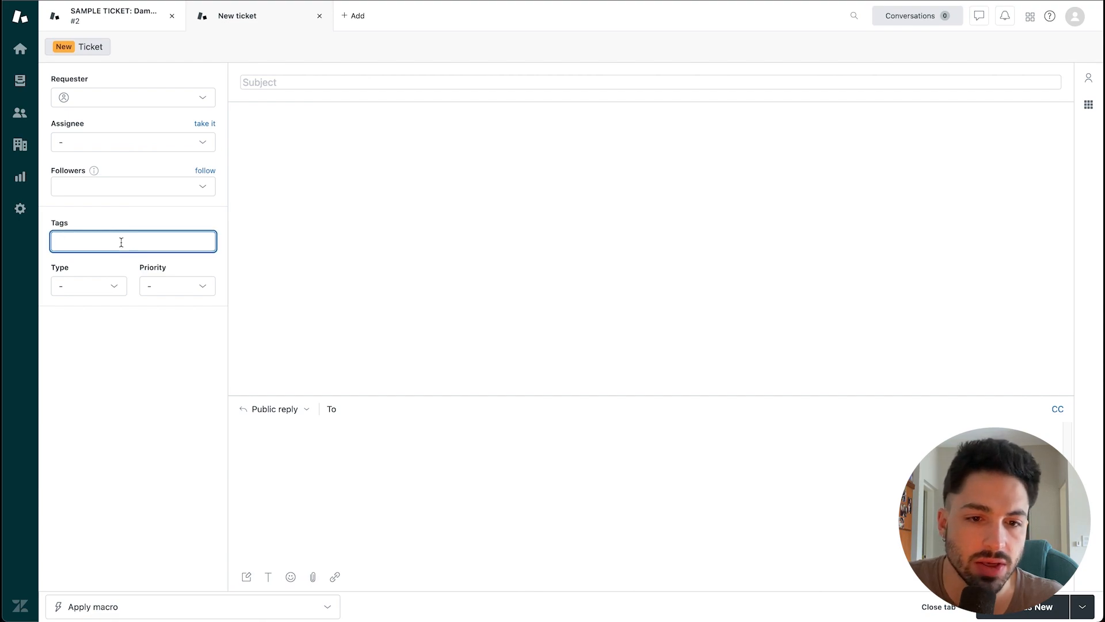
click(103, 288)
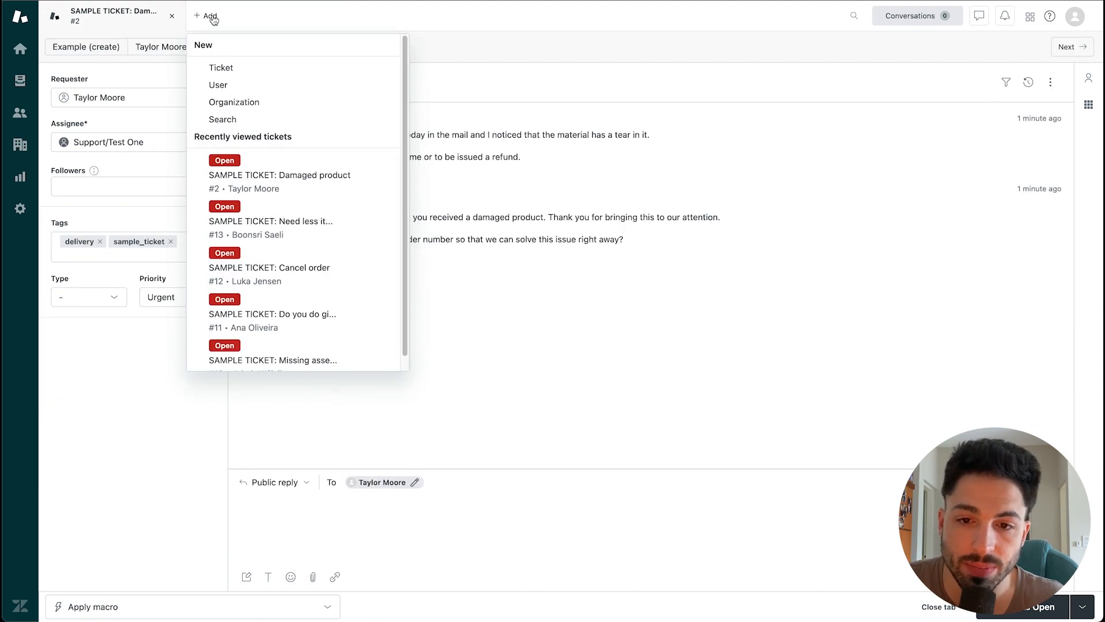
click(231, 67)
Step: Search 'Hello' in the requester field and clear it without choosing anyone
click(197, 99)
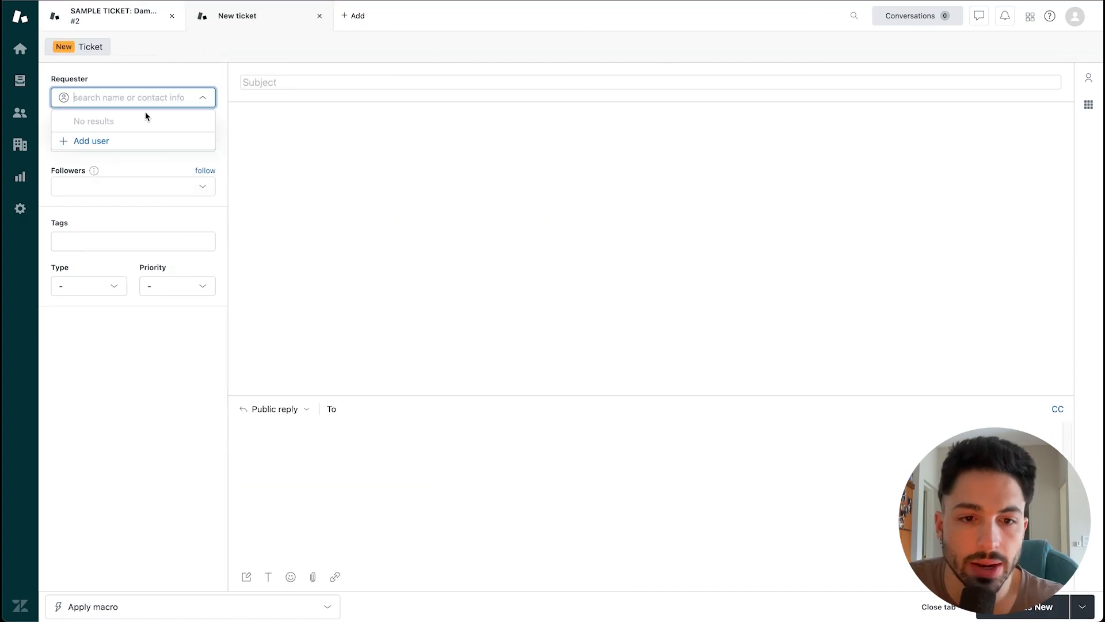
text(Hello)
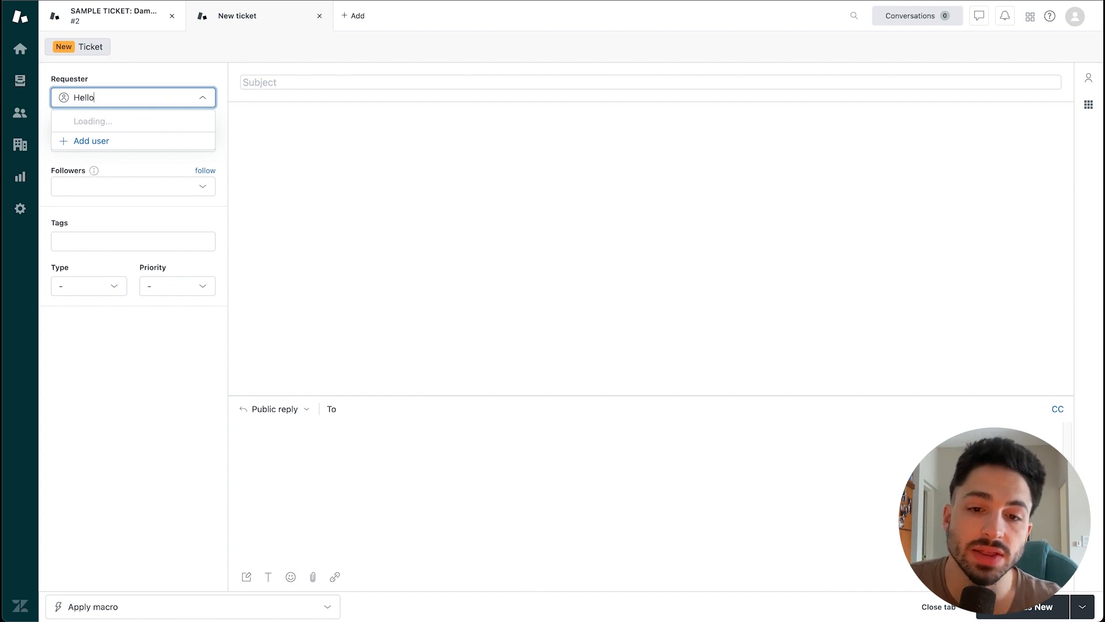
key(super+a)
key(BackSpace)
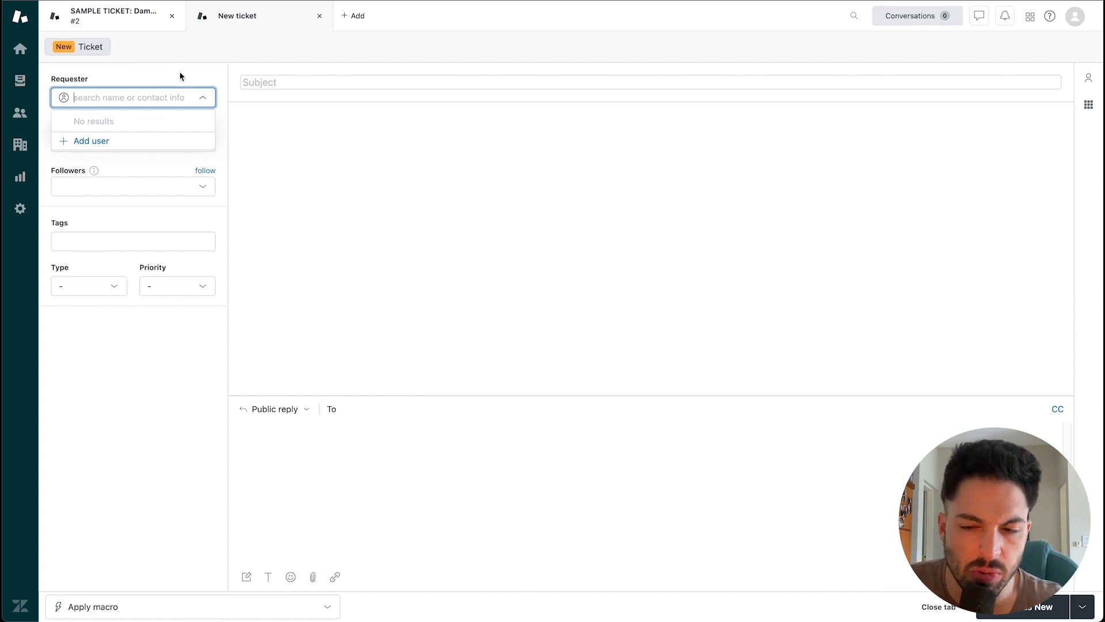
key(Escape)
Step: Browse the assignee, followers and tags fields, leaving them all empty
click(123, 143)
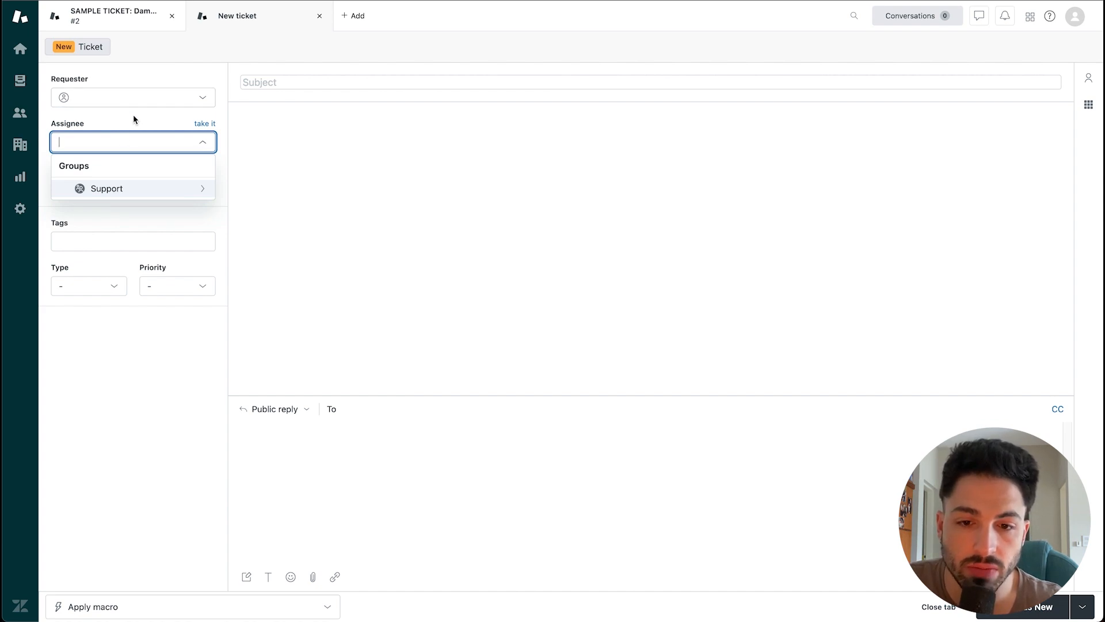
key(Escape)
click(123, 186)
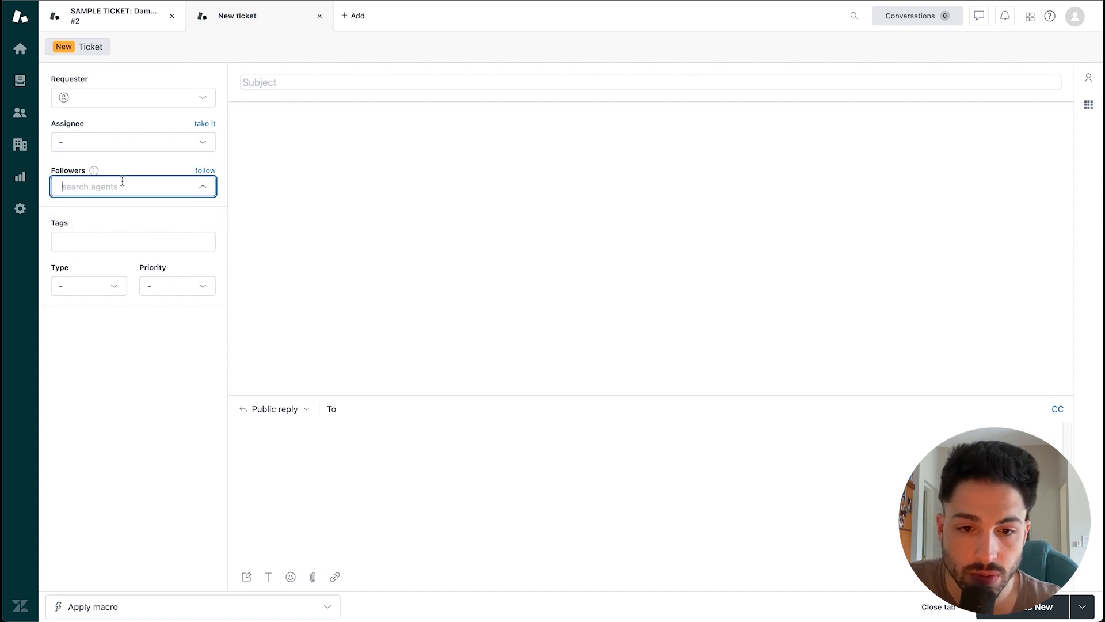
click(122, 241)
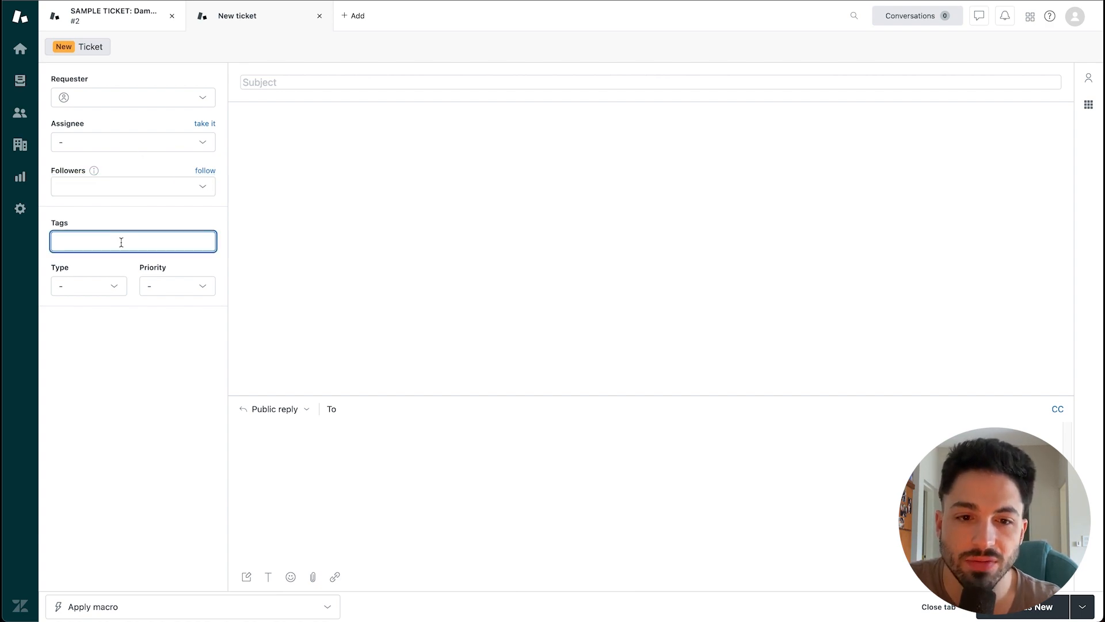
click(112, 284)
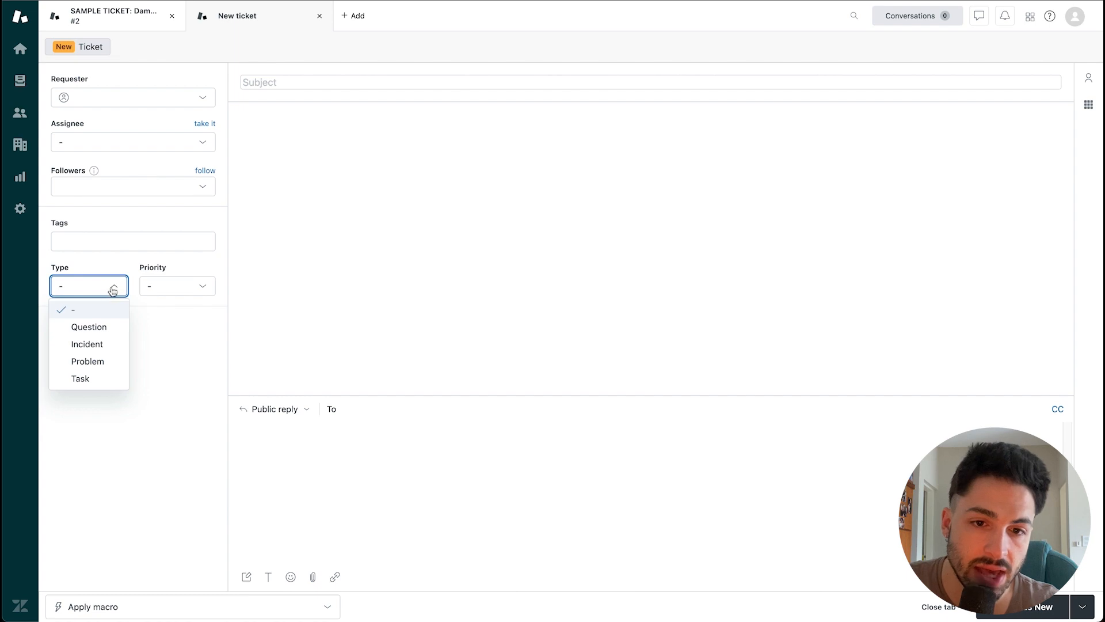
click(183, 289)
click(190, 291)
click(191, 292)
click(267, 81)
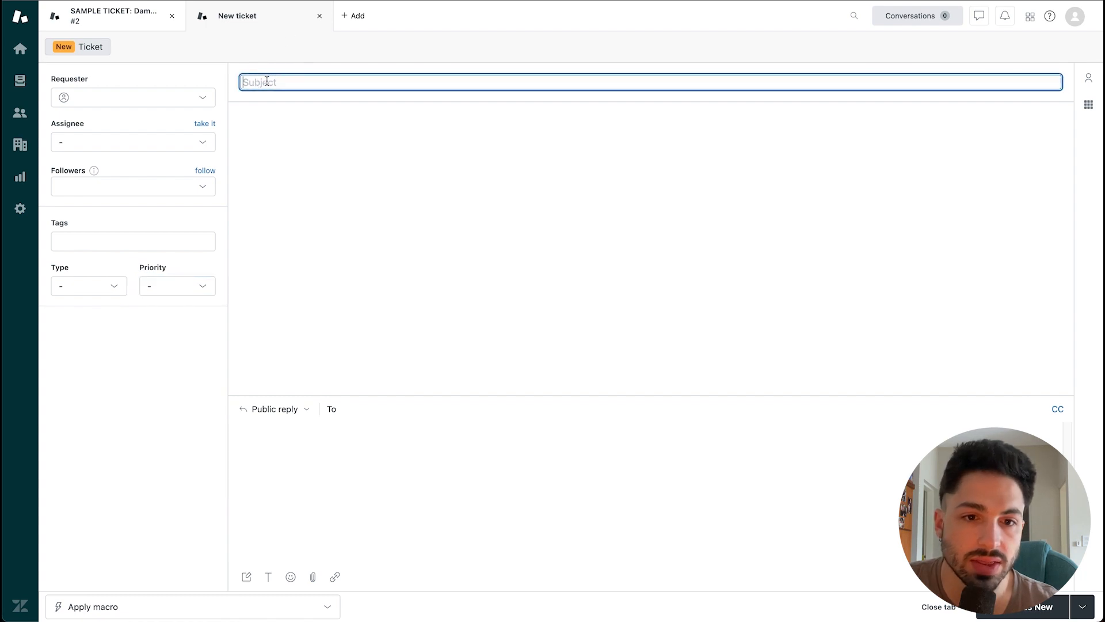
text(nibnnjinjfvnovfa)
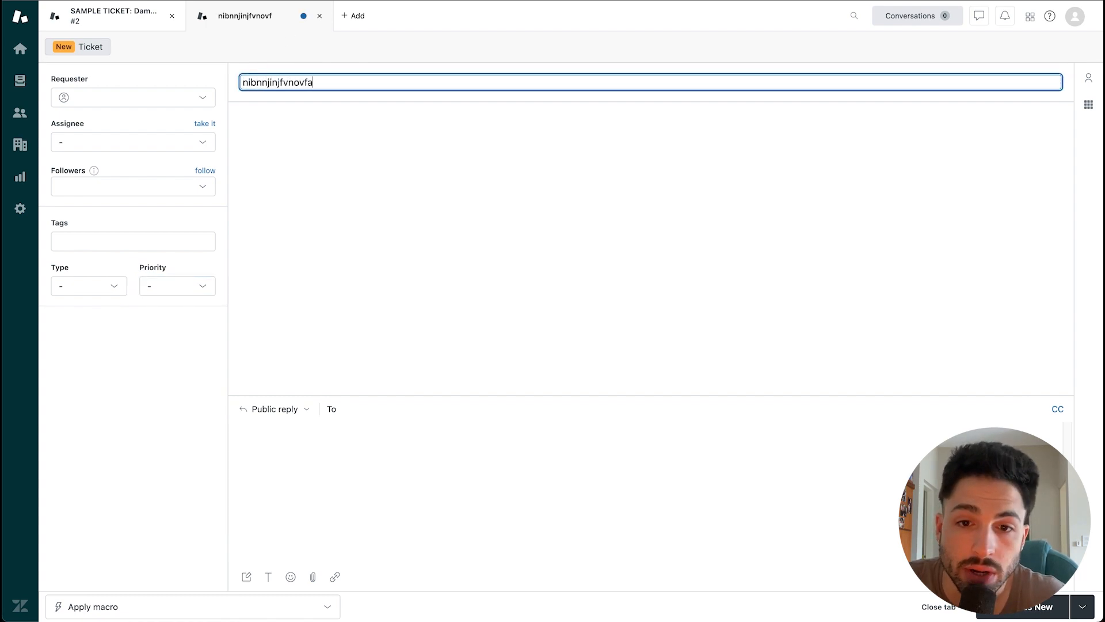
key(super+a)
key(BackSpace)
click(292, 136)
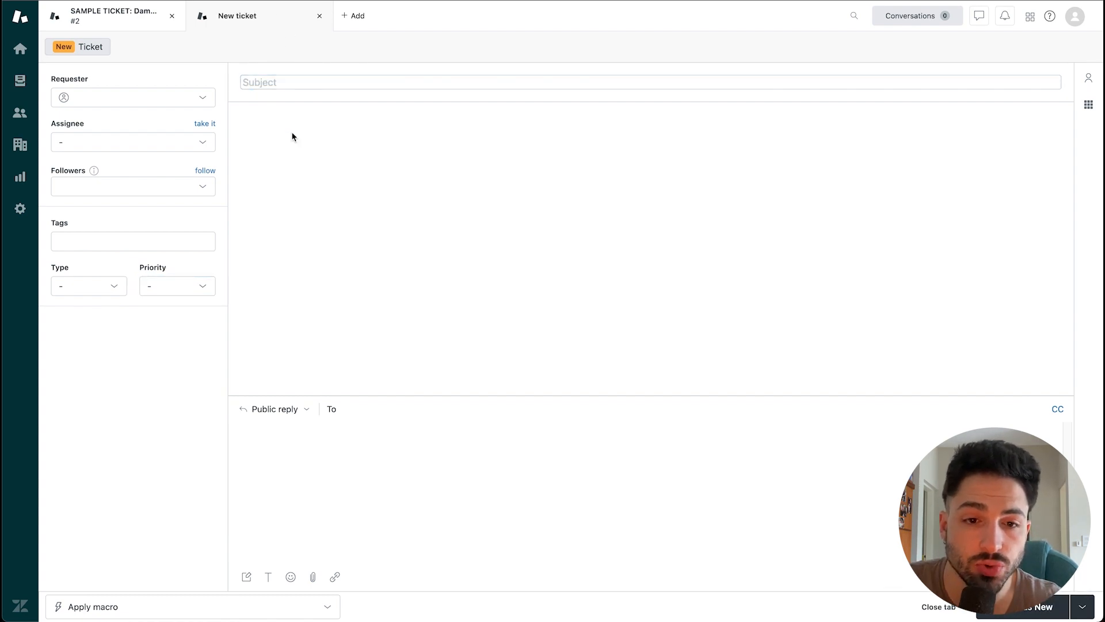
click(338, 500)
text(vjnvenvjnven)
key(super+a)
key(BackSpace)
click(429, 375)
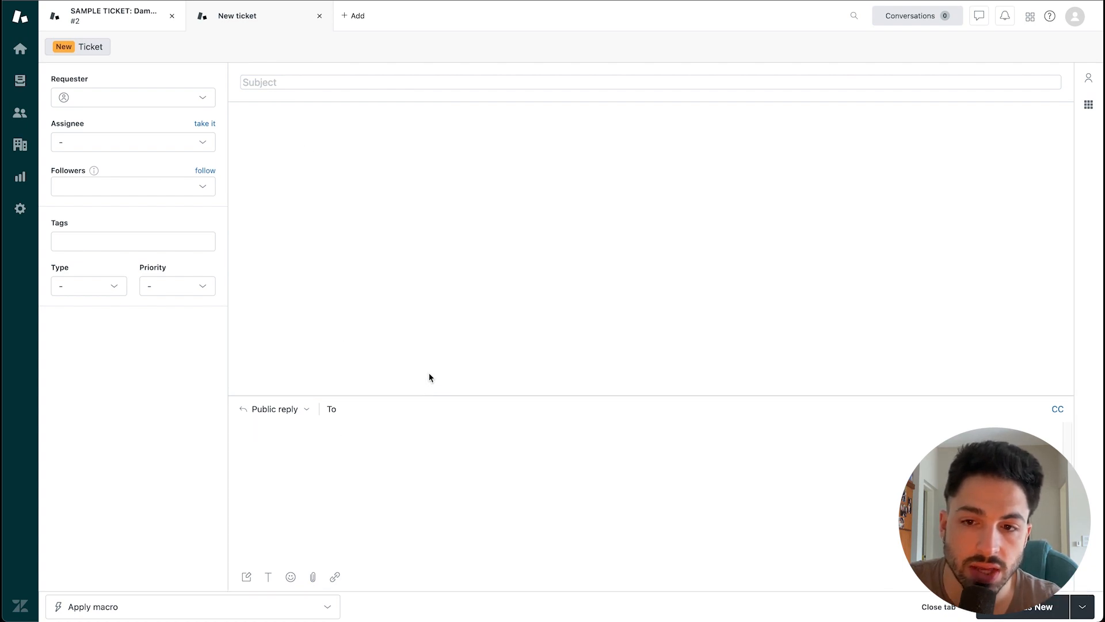
click(92, 286)
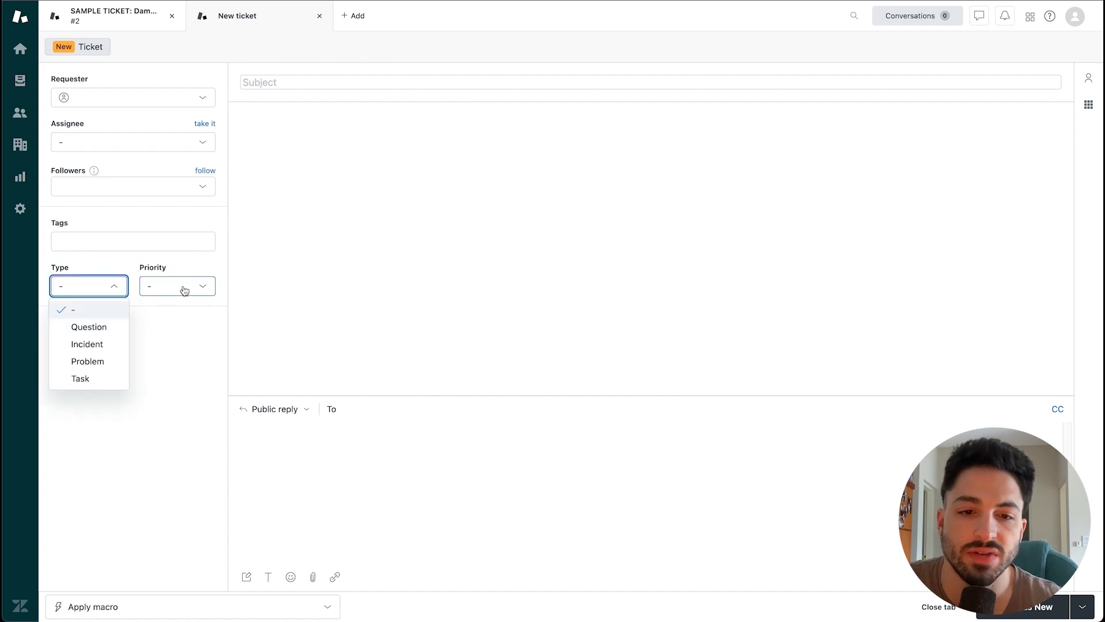
click(185, 290)
click(191, 292)
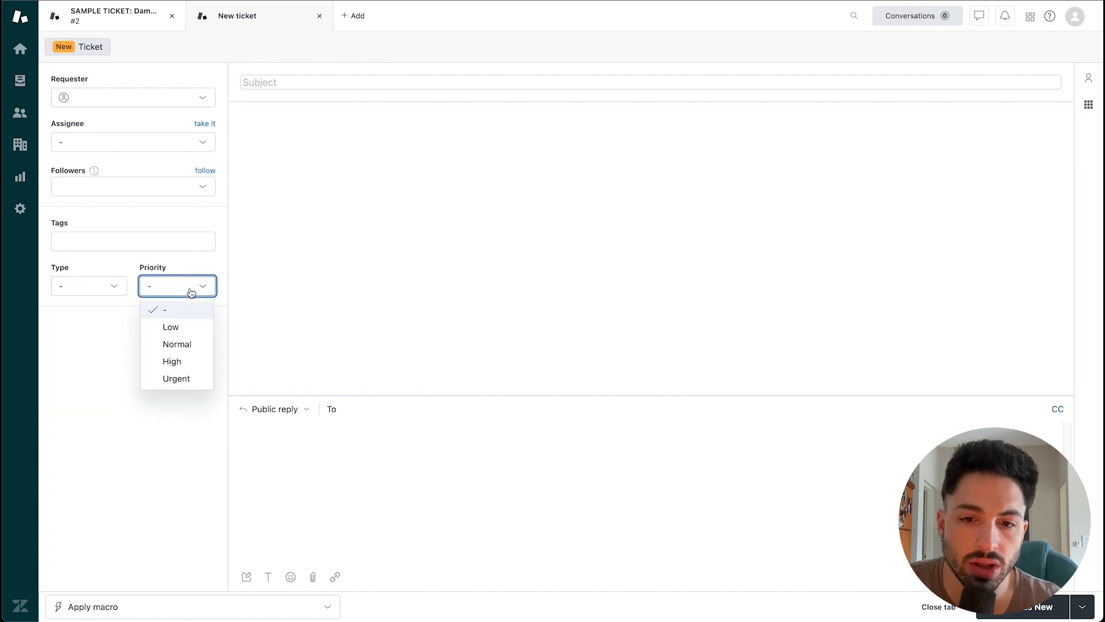
click(191, 292)
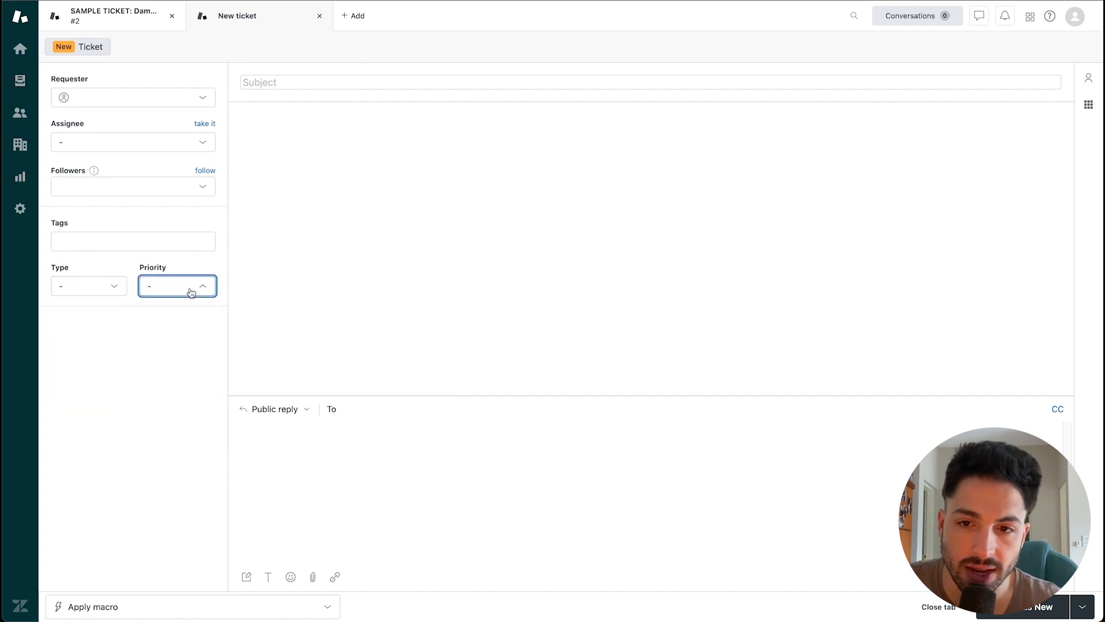
click(266, 82)
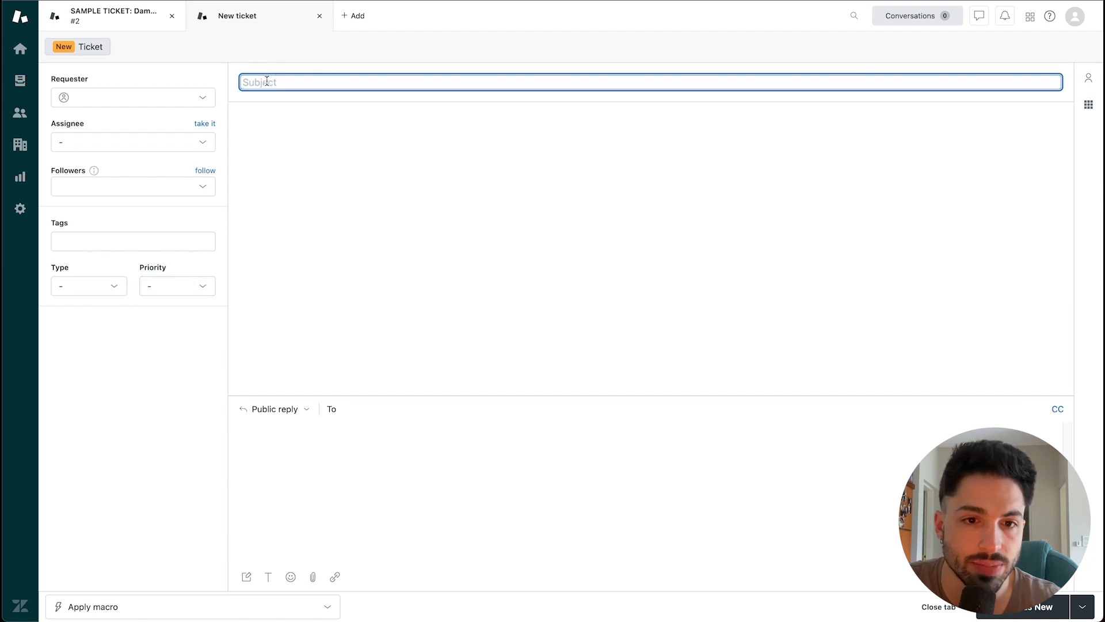
text(nibnnjinjfvnovfa)
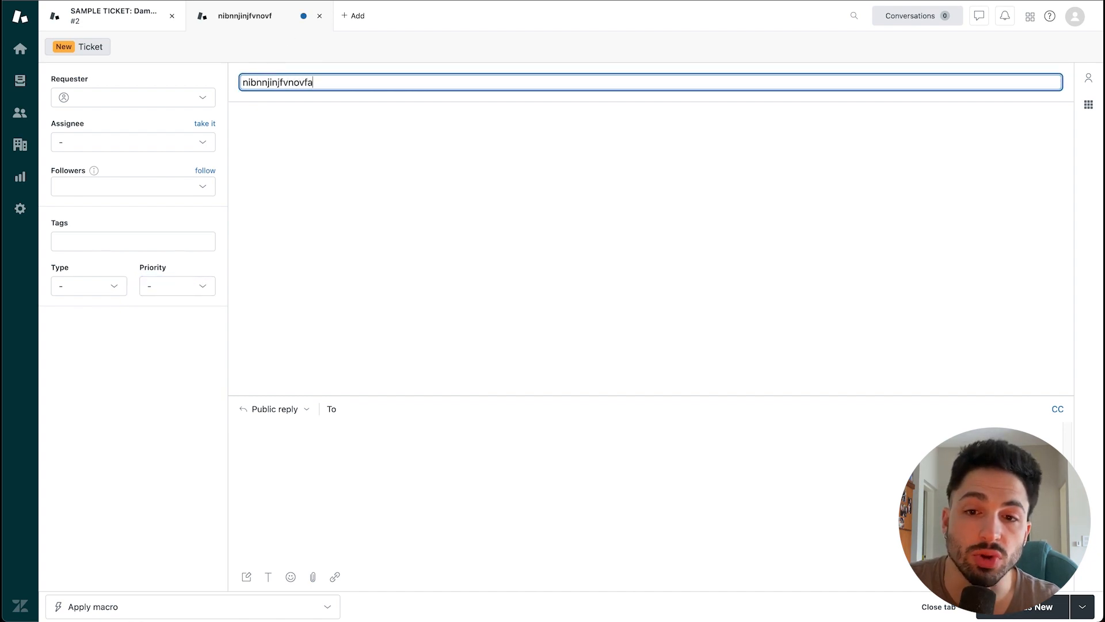
key(super+a)
key(BackSpace)
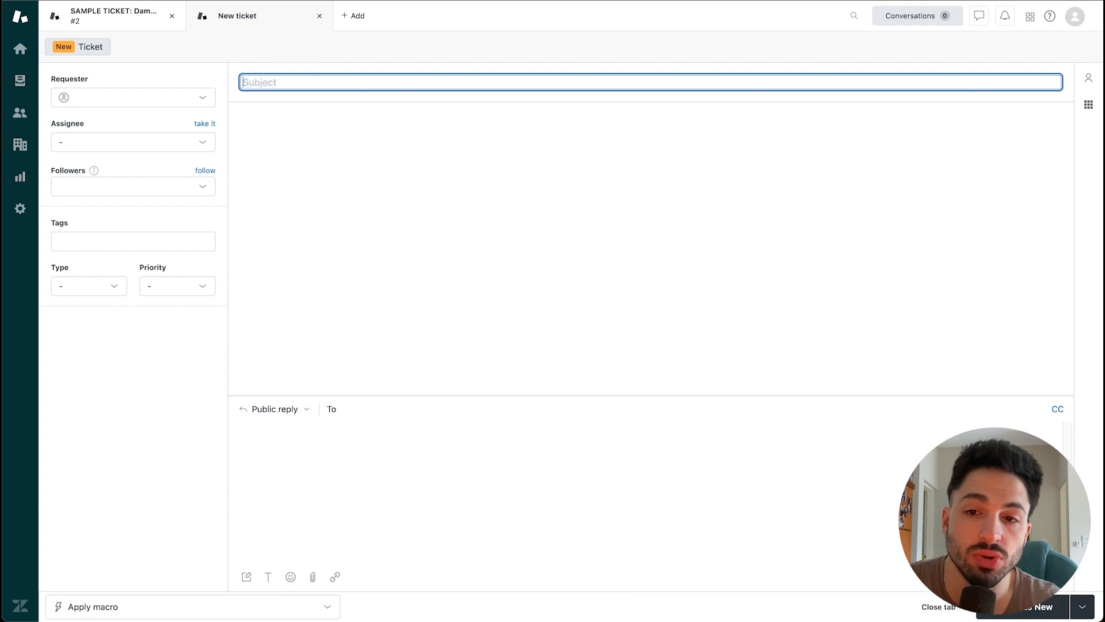
click(292, 137)
click(338, 501)
text(vjnvenvjnvnd)
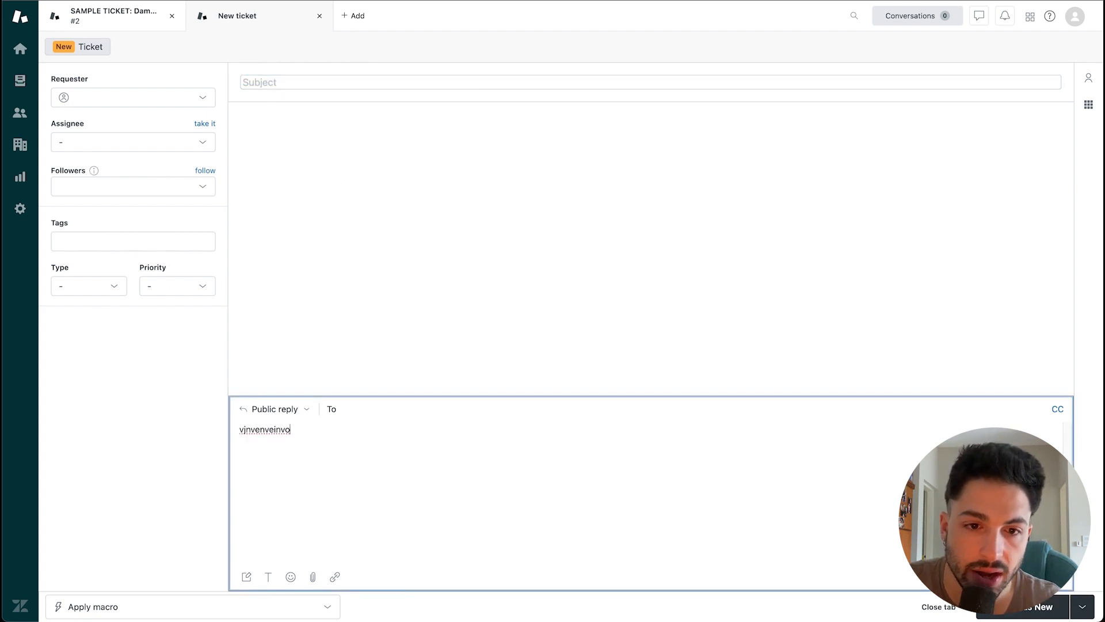
key(super+a)
key(BackSpace)
click(430, 372)
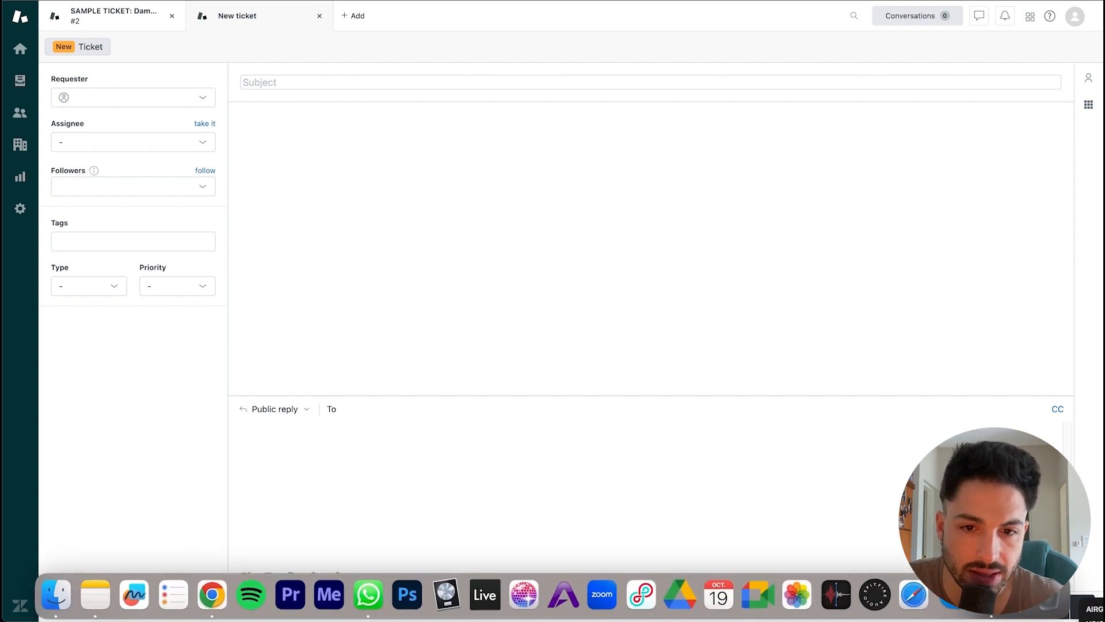
click(1021, 608)
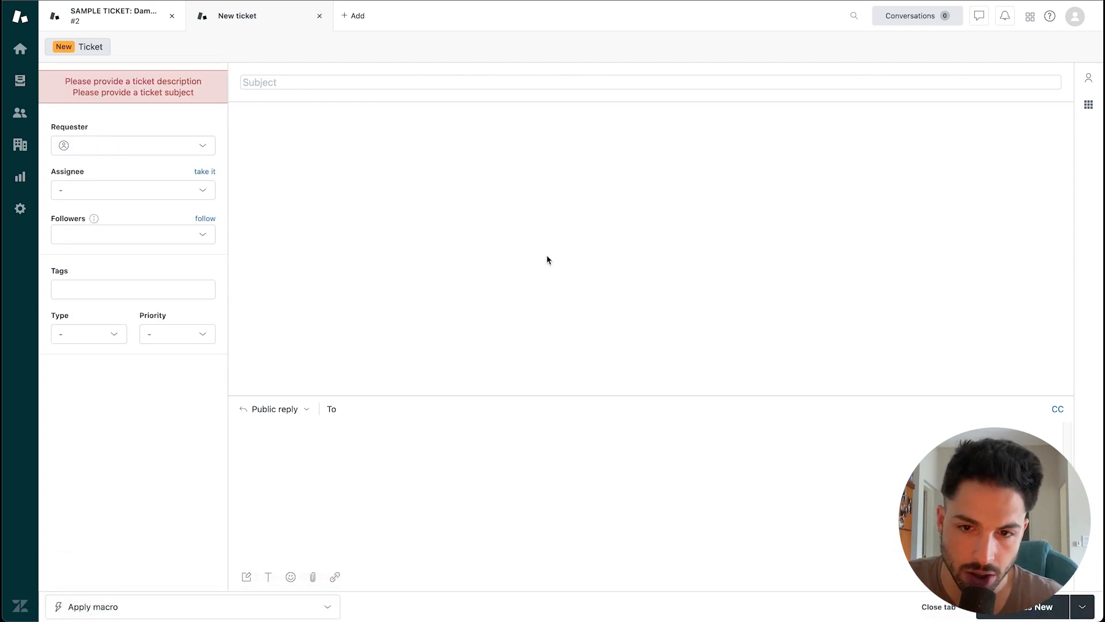
Step: Close the unfinished ticket and open the Damaged product sample ticket #2
click(319, 17)
click(203, 17)
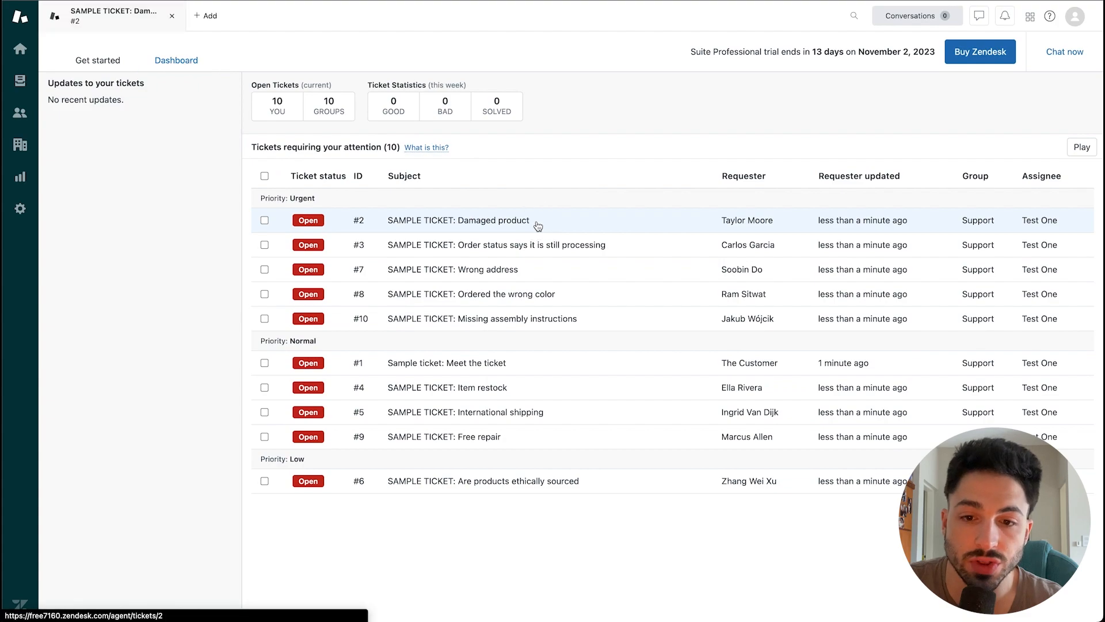
click(537, 222)
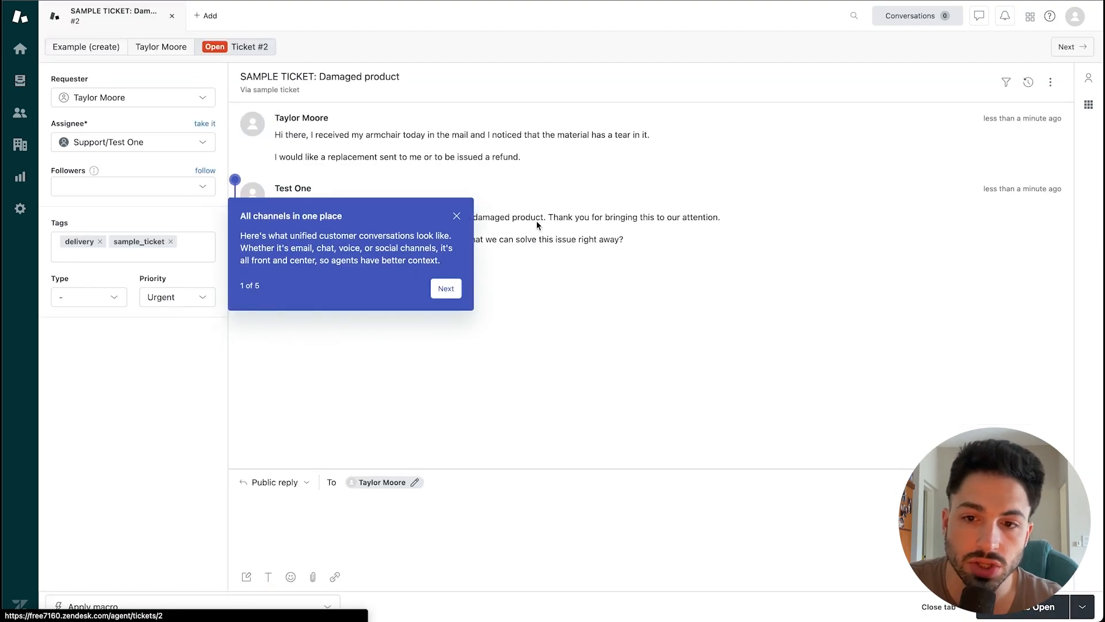
Step: Dismiss the product tour and give the new organization Blue Company the domain bluecompany.com
click(446, 289)
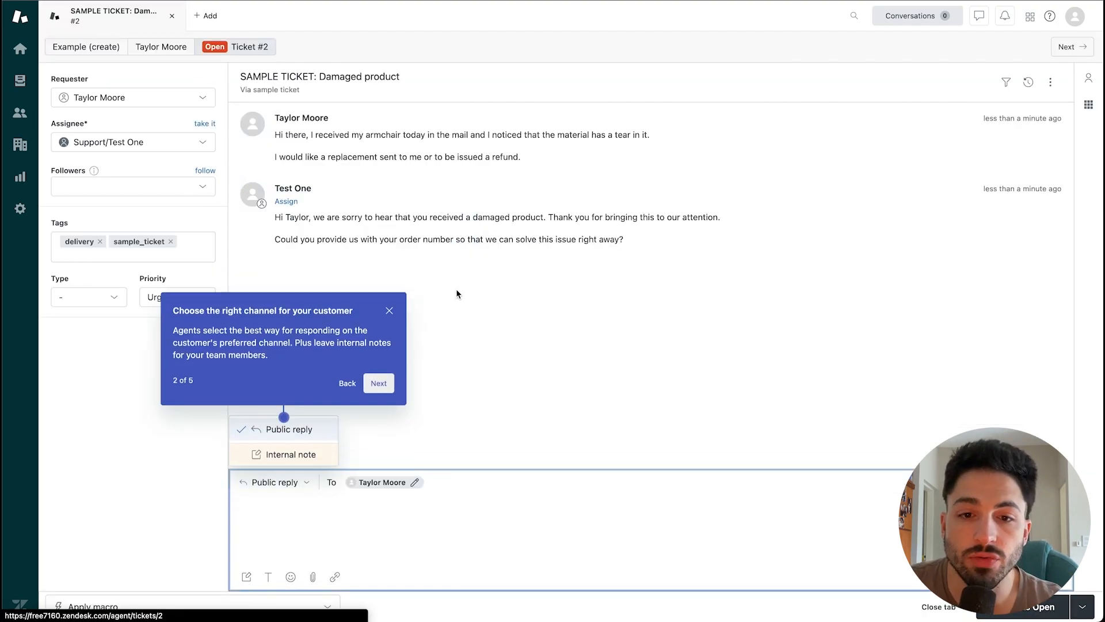
click(379, 383)
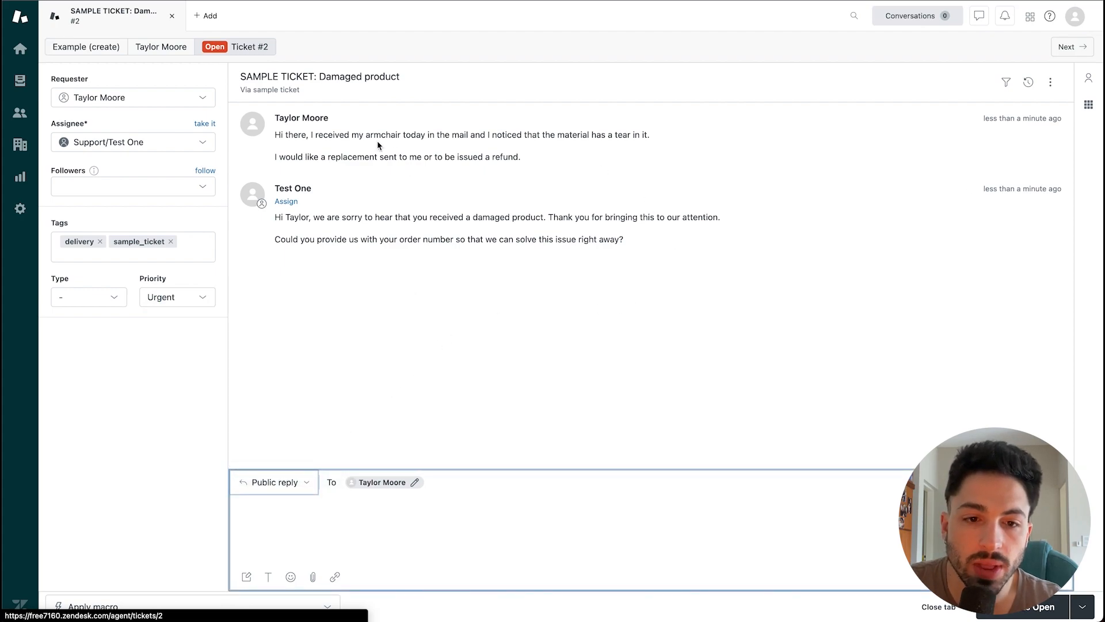
key(Tab)
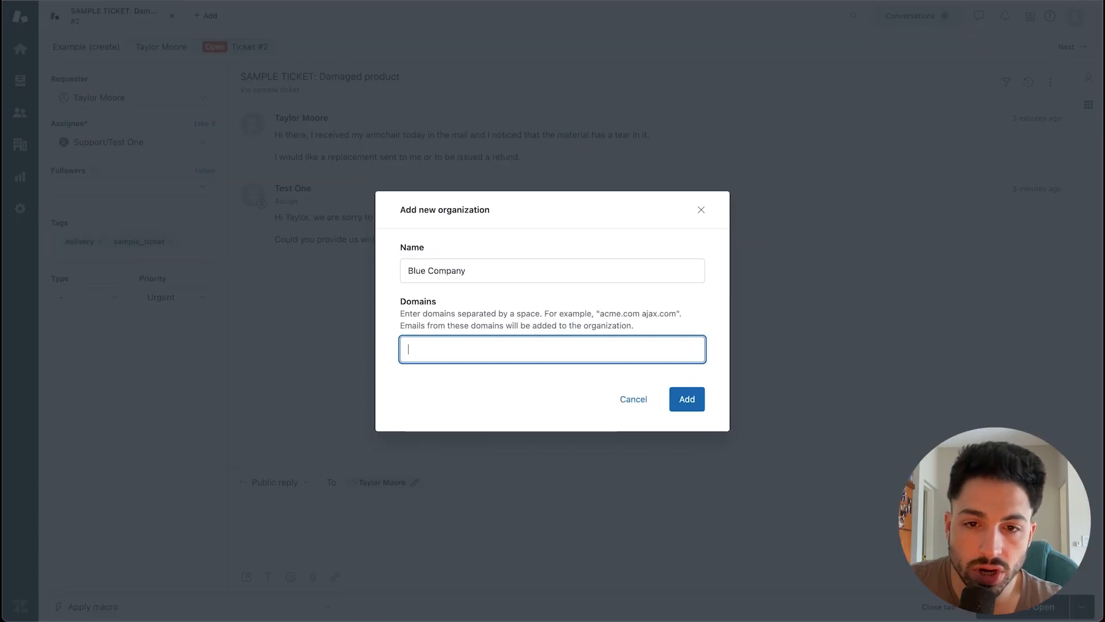
text(blu)
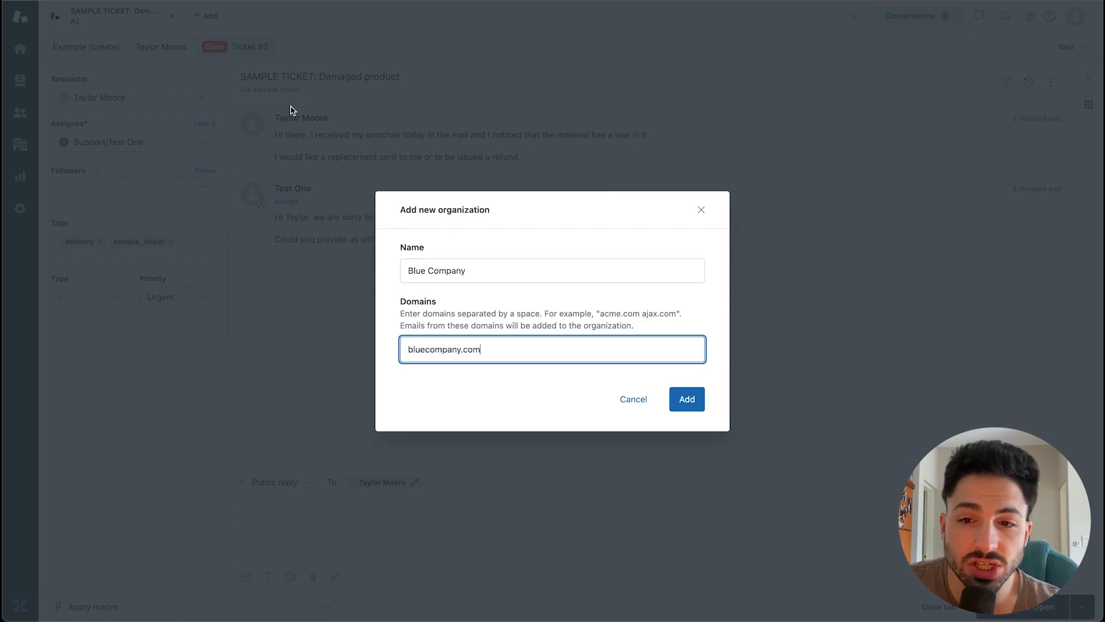
Step: Create the Blue Company organization and go to the Customers list of 13 customers
click(686, 400)
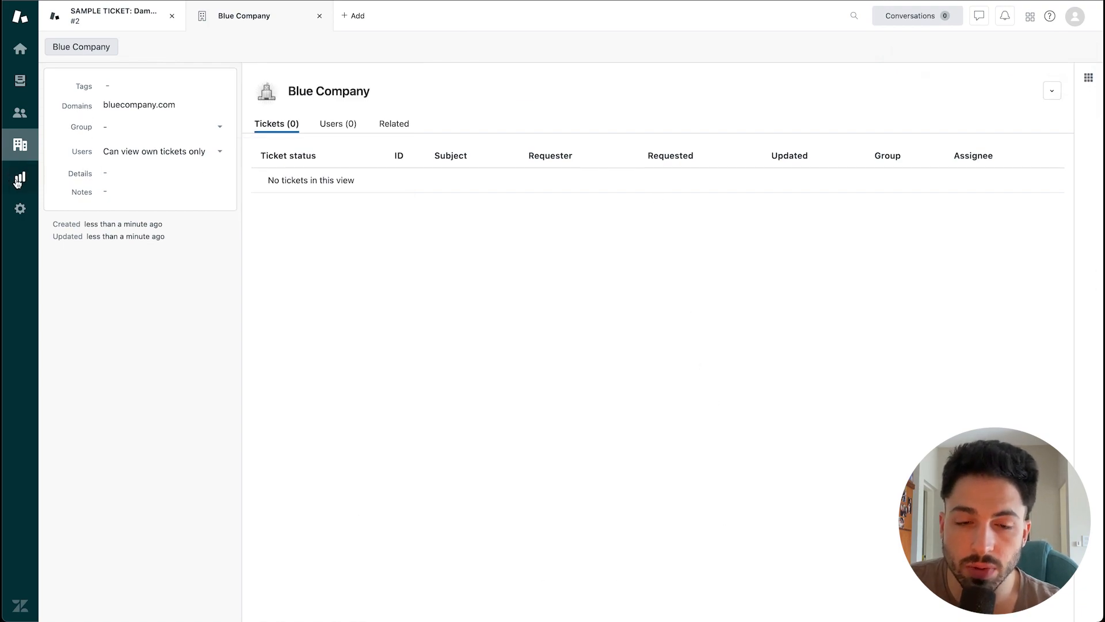
click(20, 117)
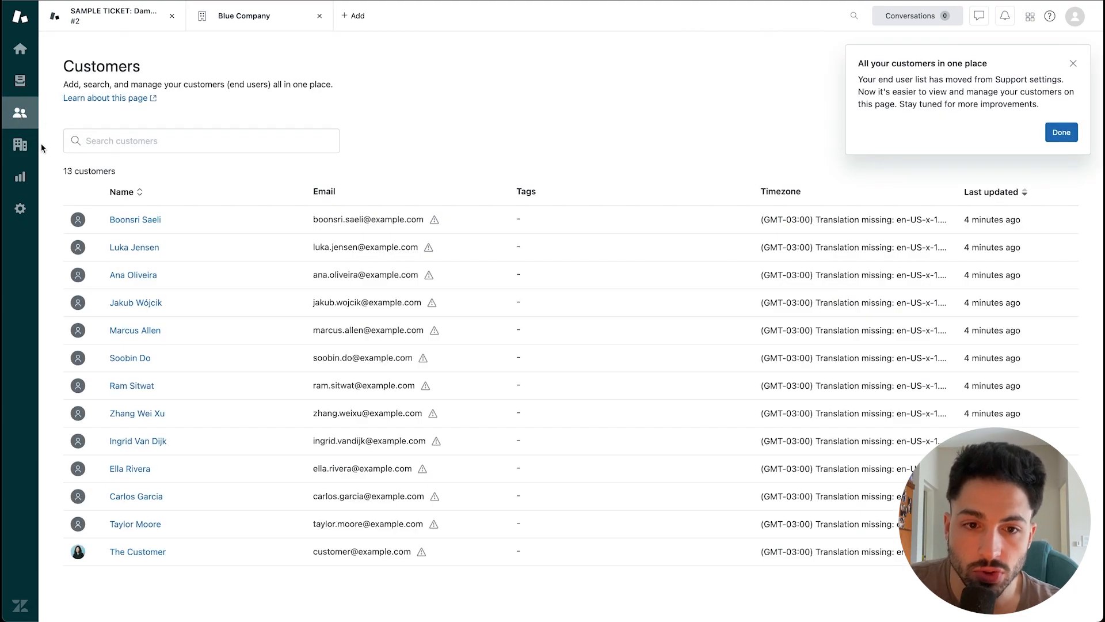
Step: Play the Reporting tour video with captions off, then browse the Explore overview
click(20, 179)
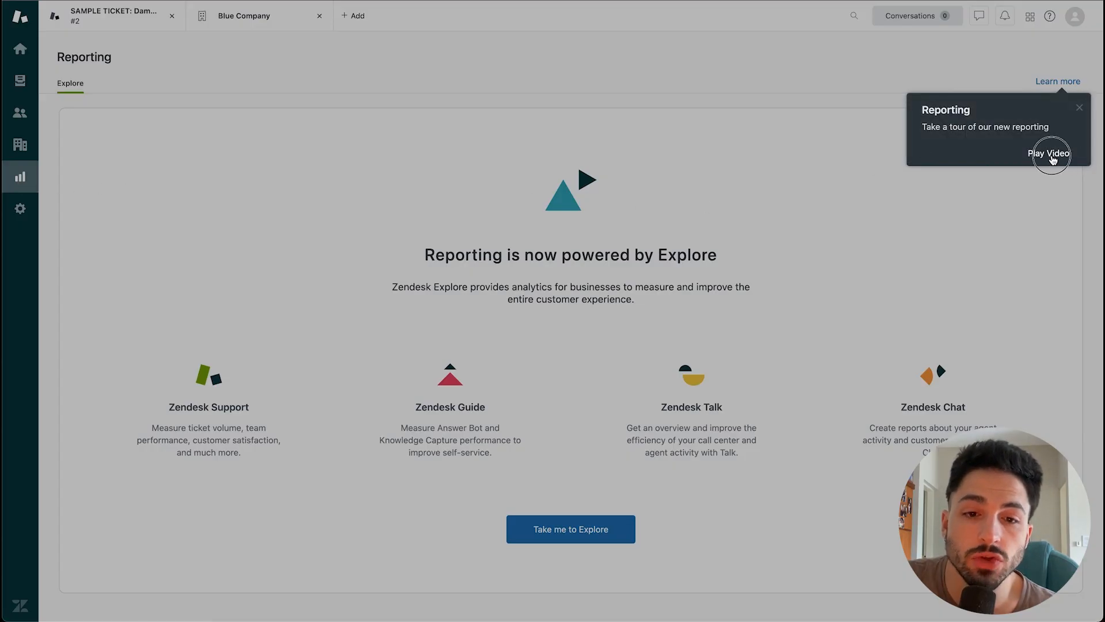
click(1054, 158)
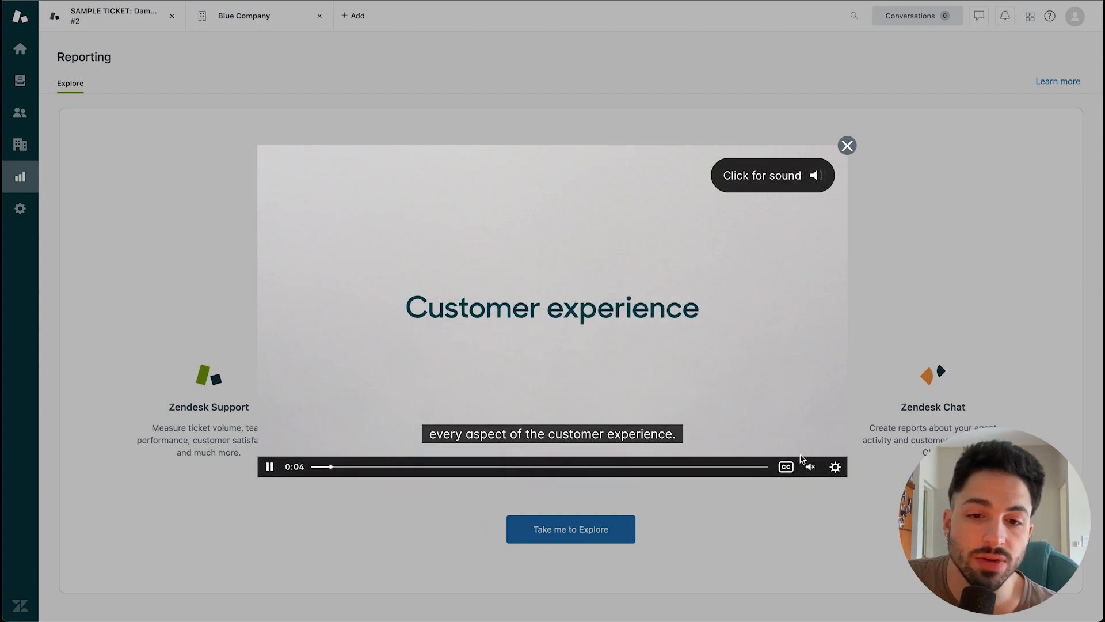
click(786, 466)
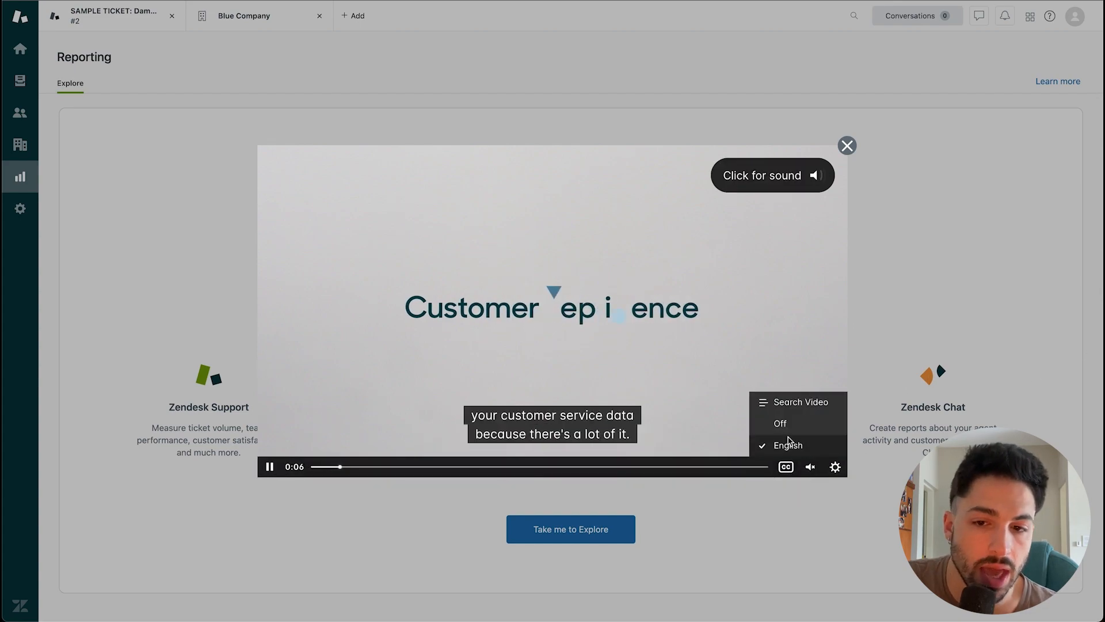
click(781, 424)
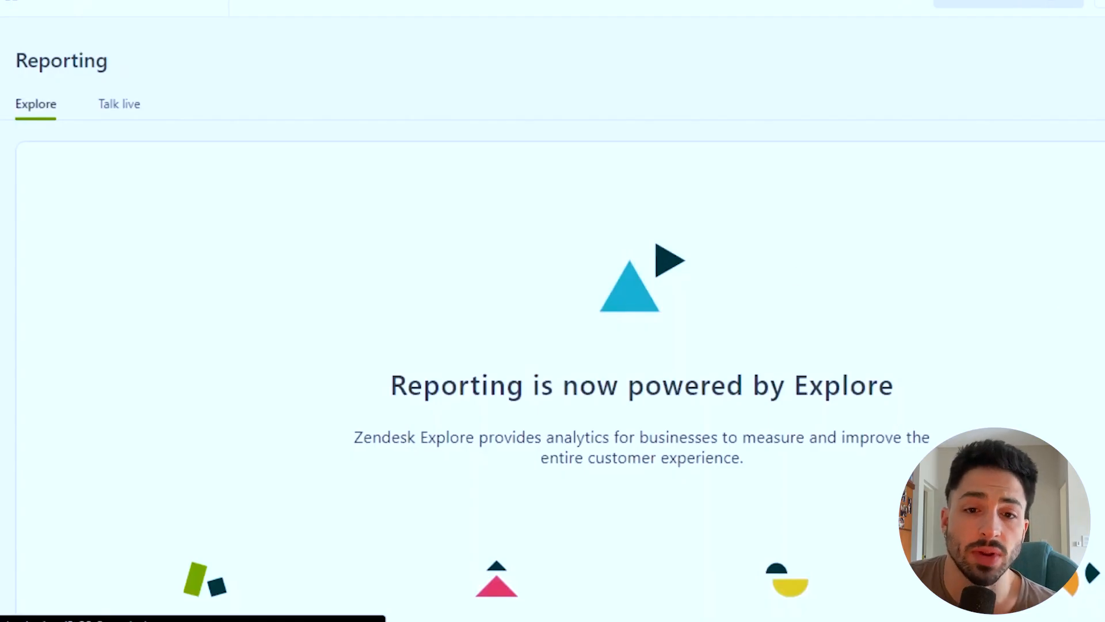
scroll(641, 369, down, 5)
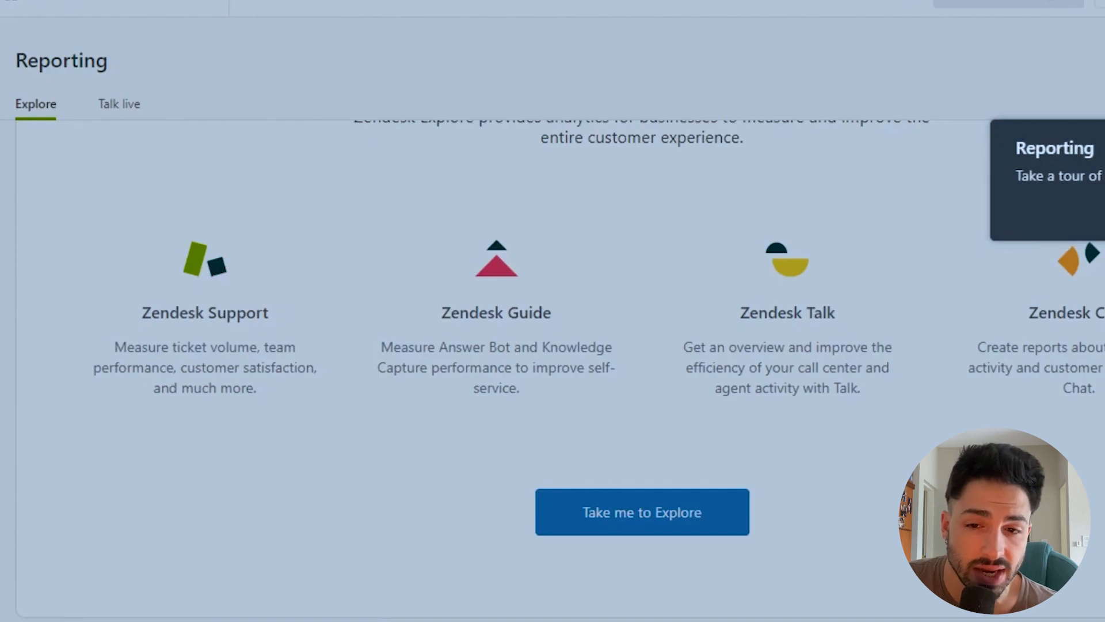
scroll(641, 369, up, 2)
scroll(641, 369, down, 1)
scroll(641, 369, down, 1)
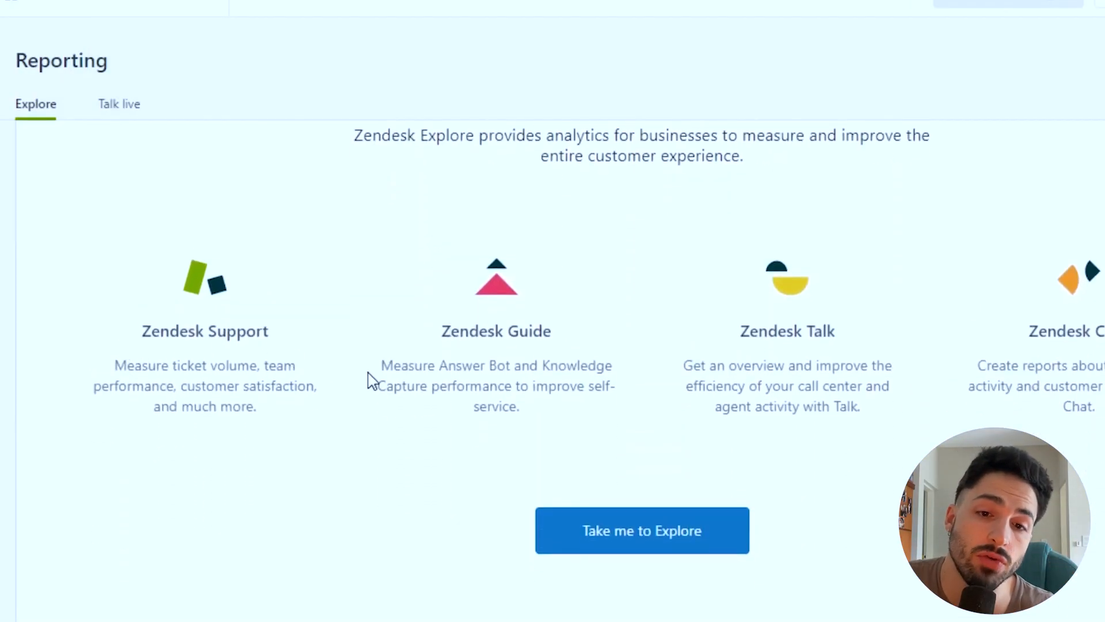
scroll(641, 368, up, 5)
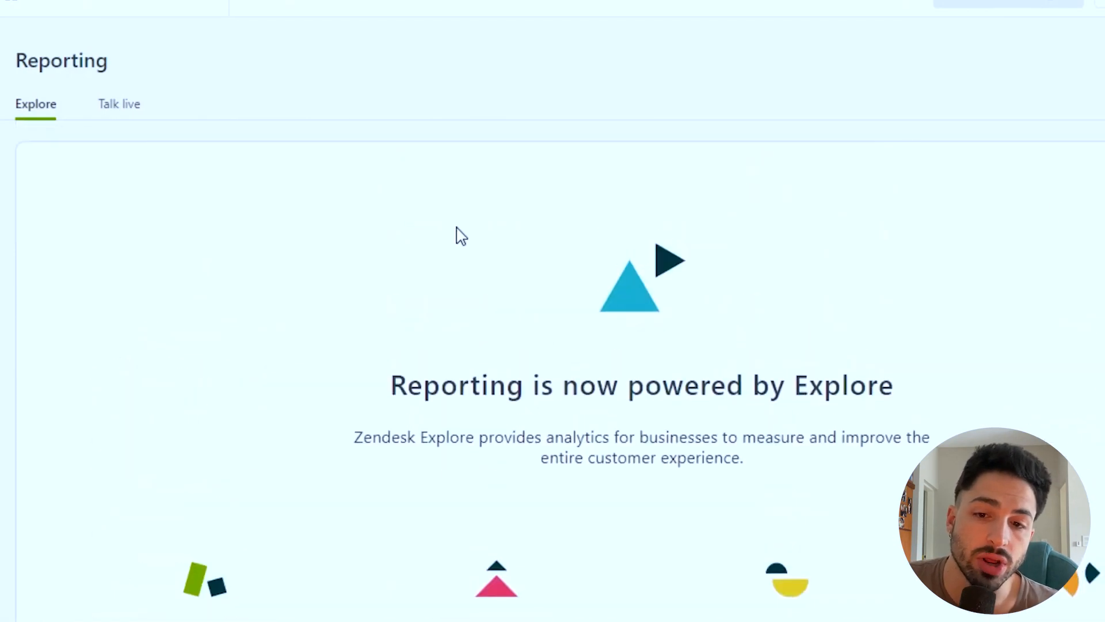
Step: Review the Talk live dashboard's queue stats and chart, all showing 0
click(118, 110)
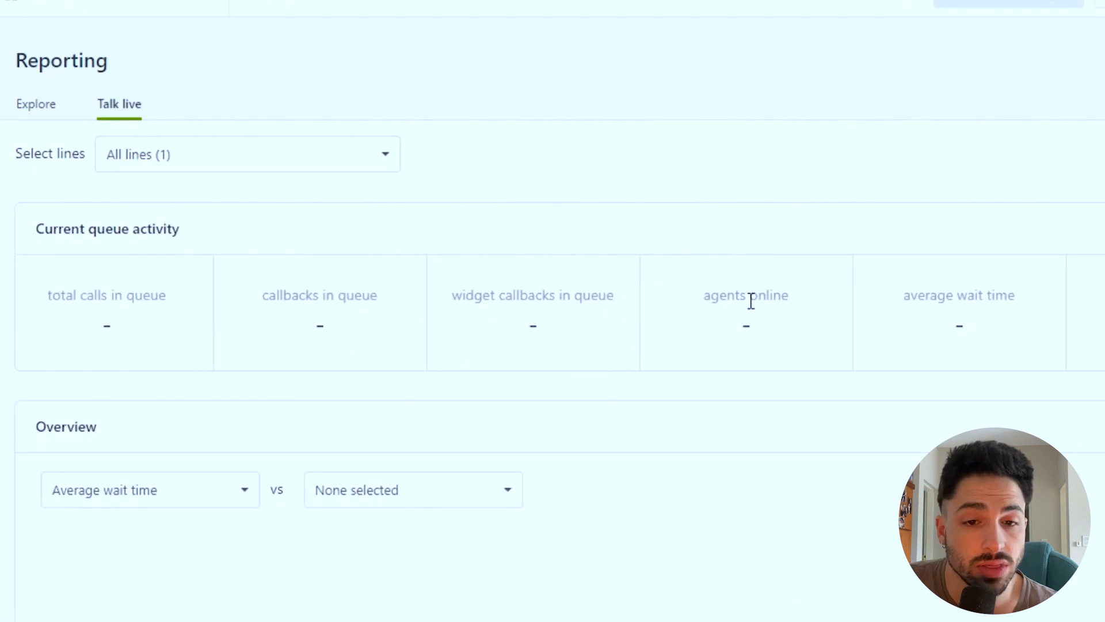
scroll(777, 301, down, 2)
scroll(777, 301, up, 1)
scroll(553, 345, up, 1)
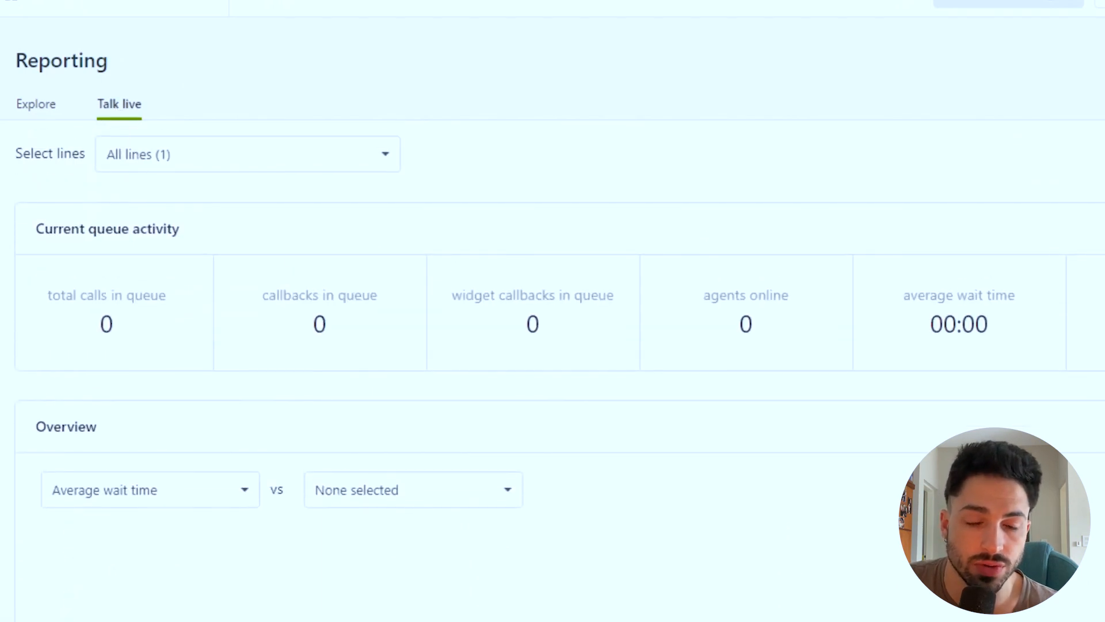
scroll(553, 346, down, 1)
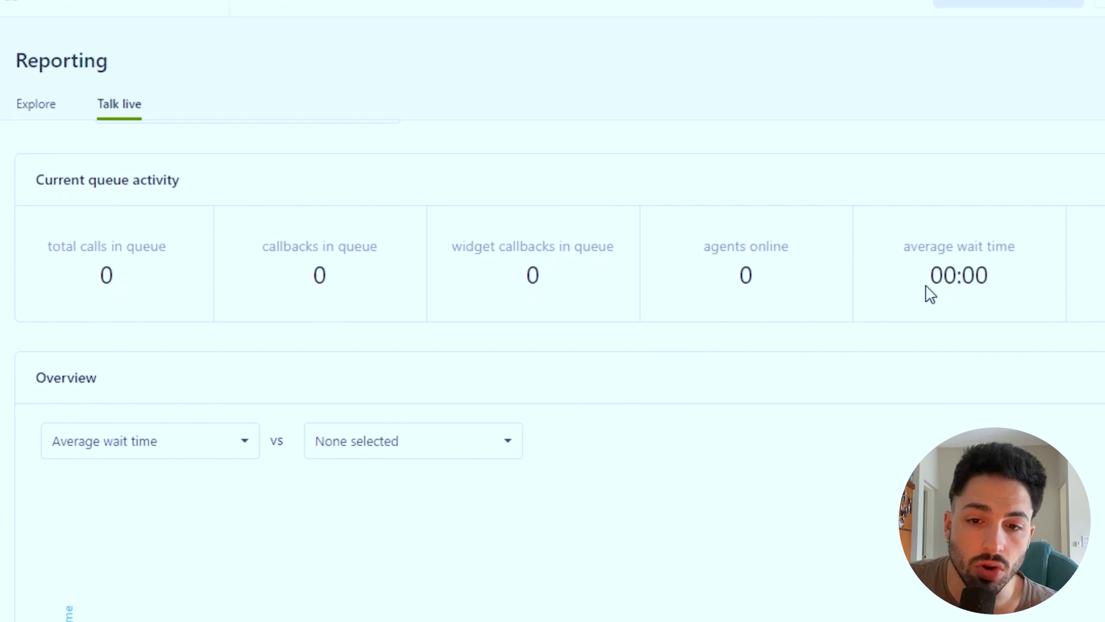
scroll(553, 346, down, 5)
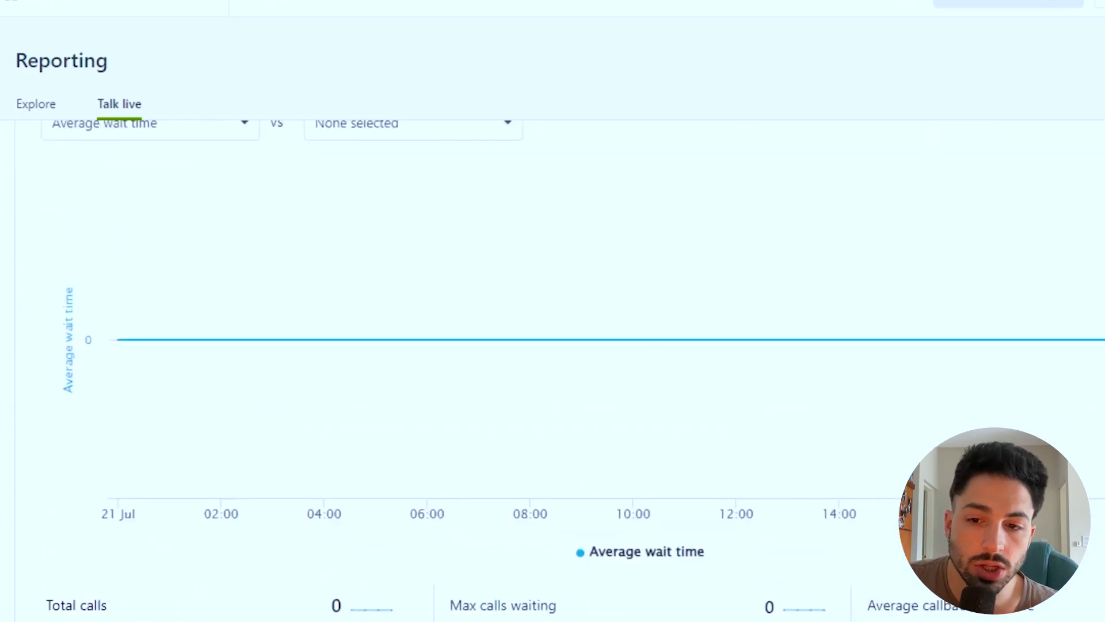
scroll(552, 345, down, 4)
scroll(552, 346, down, 4)
scroll(553, 345, up, 8)
scroll(553, 345, up, 6)
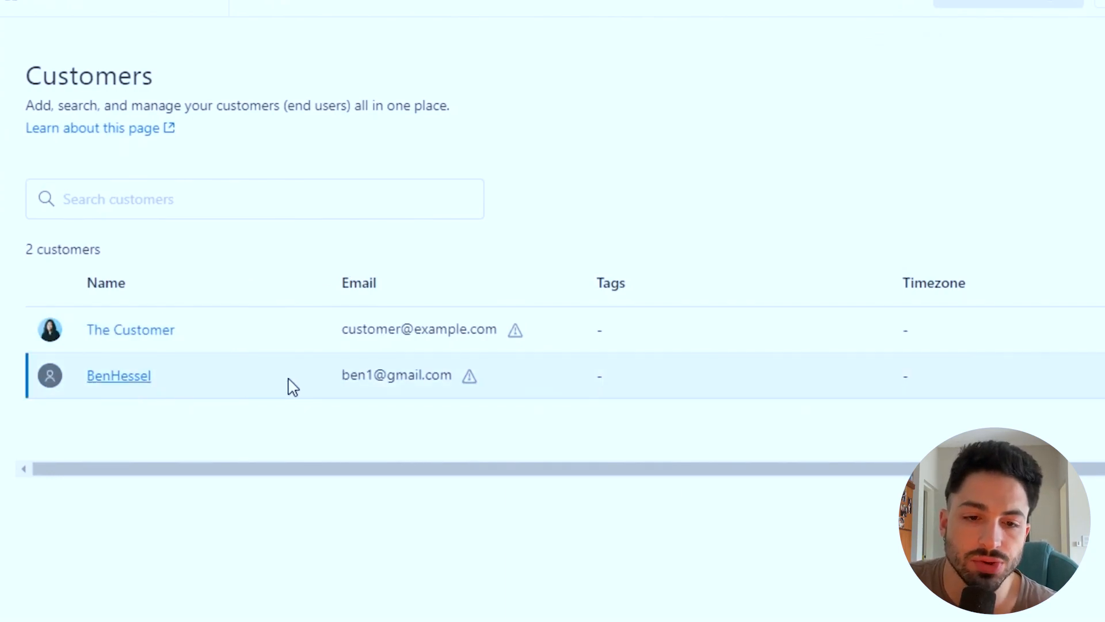
Step: Review the second customer's profile and open ticket #2 'trouble signing up', then open Admin settings
click(132, 377)
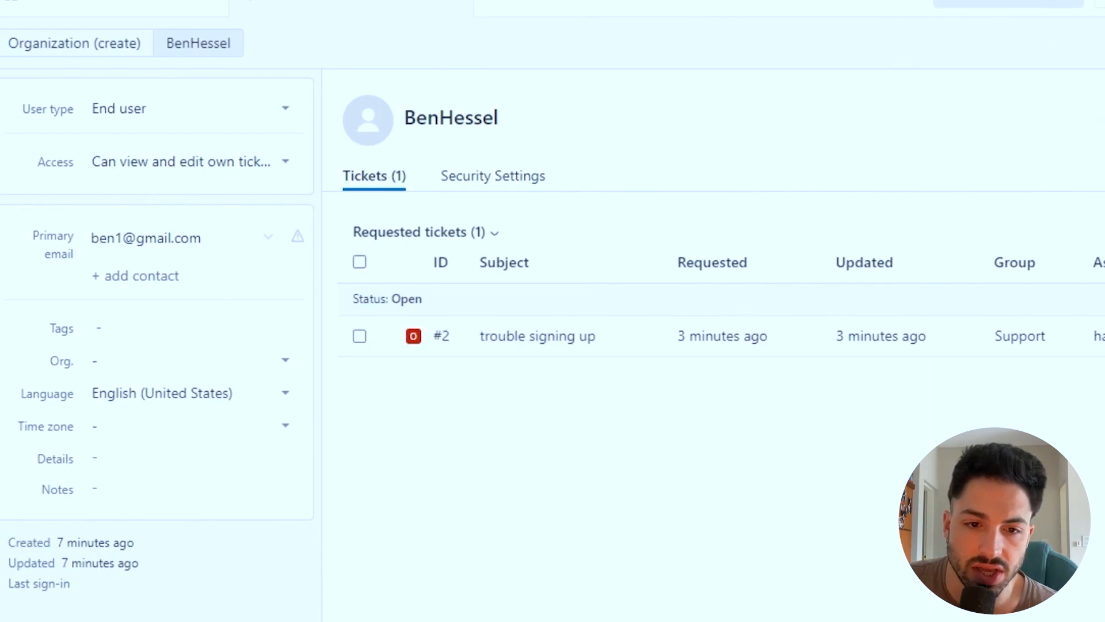
mouse_move(161, 398)
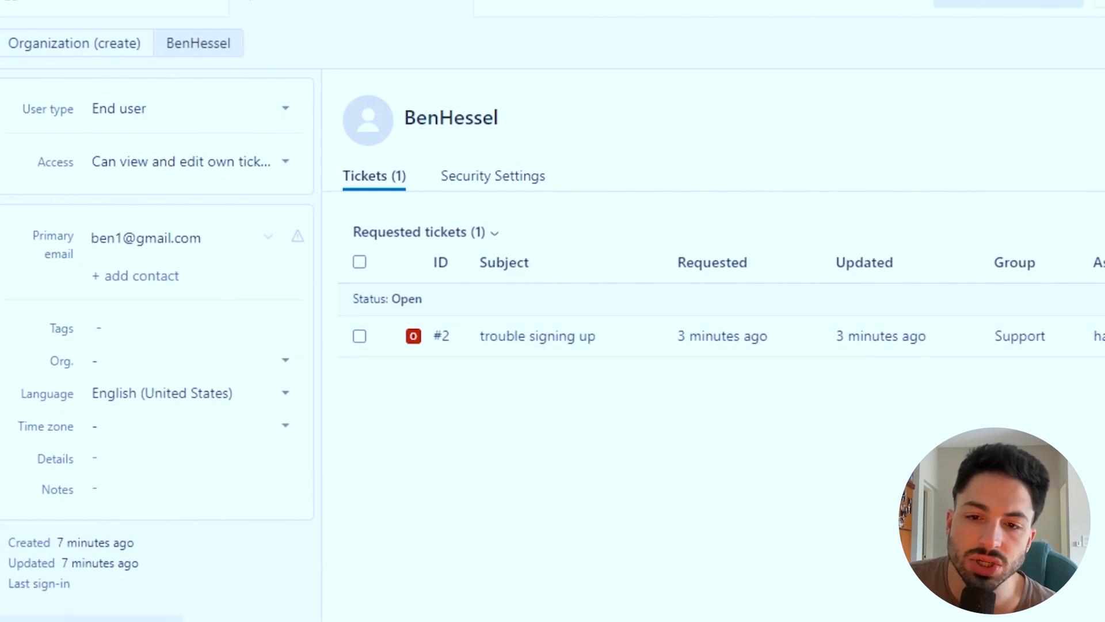
click(11, 301)
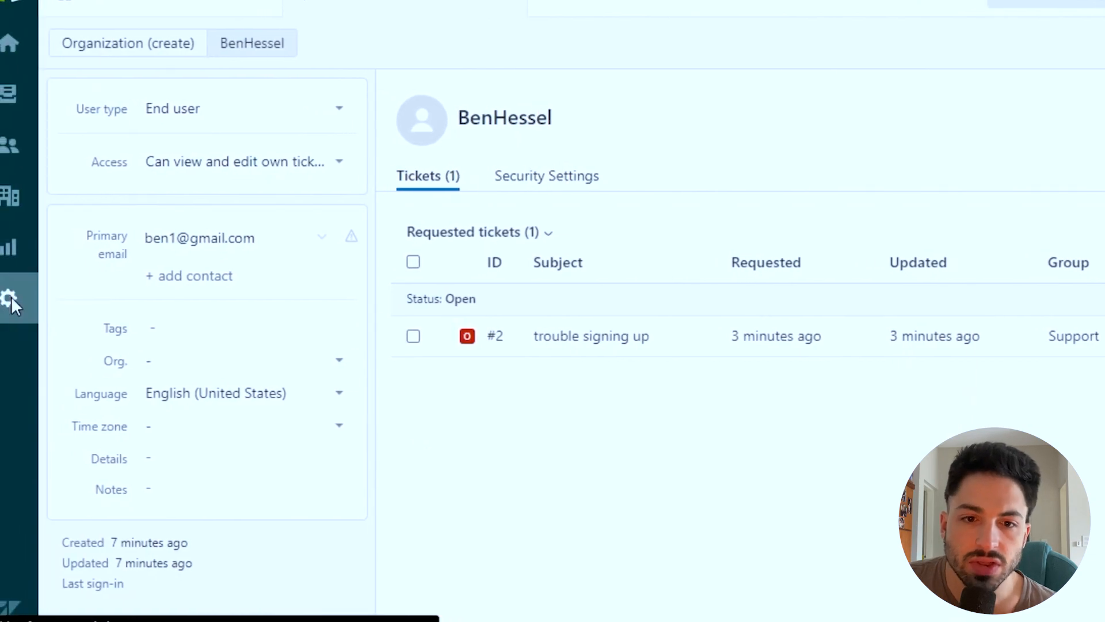